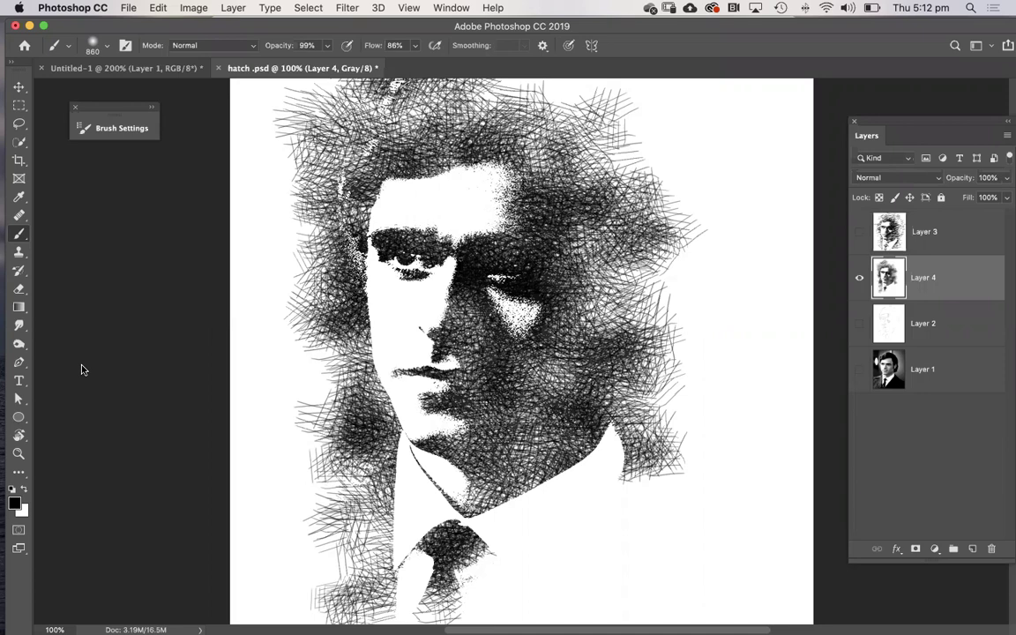
- In the Untitled-1 document, hide the portrait on Layer 1 and unlock the white Background layer
{"action": "left_click", "coordinate": [102, 70]}
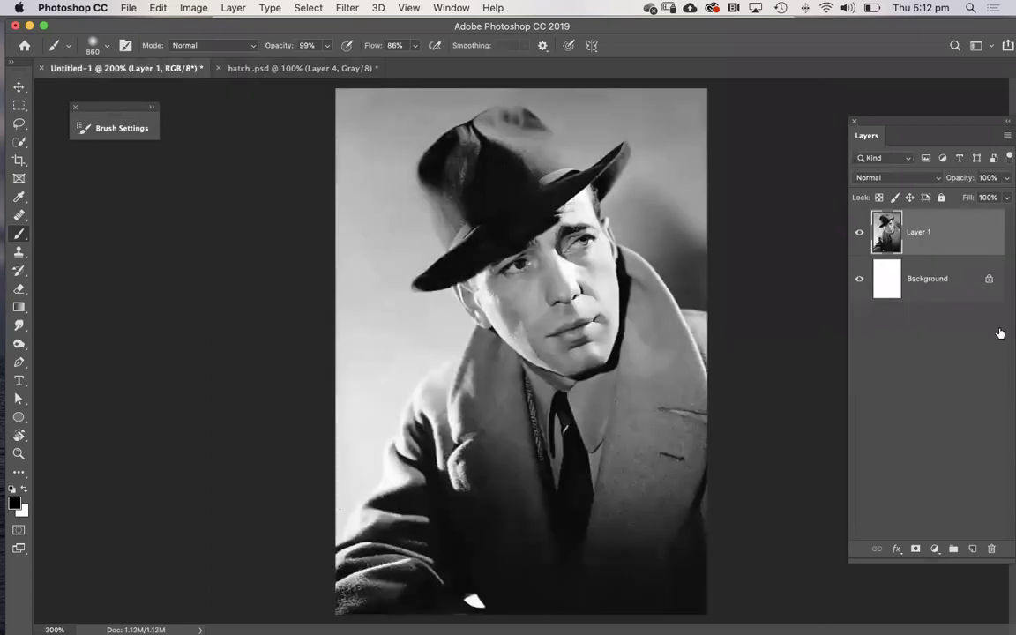
{"action": "left_click", "coordinate": [937, 359]}
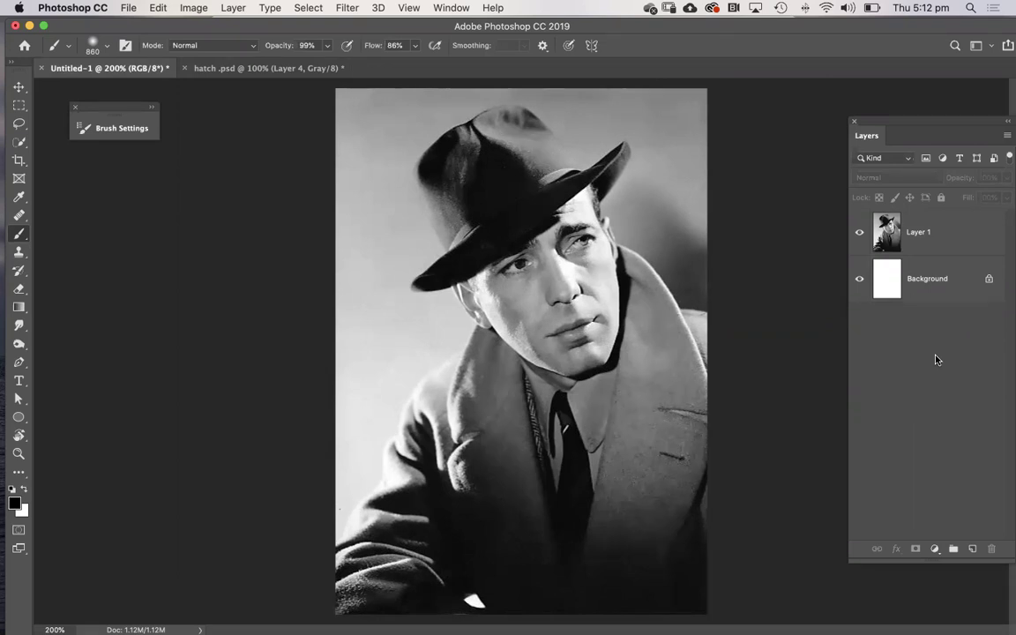
{"action": "left_click", "coordinate": [859, 233]}
{"action": "left_click", "coordinate": [989, 279]}
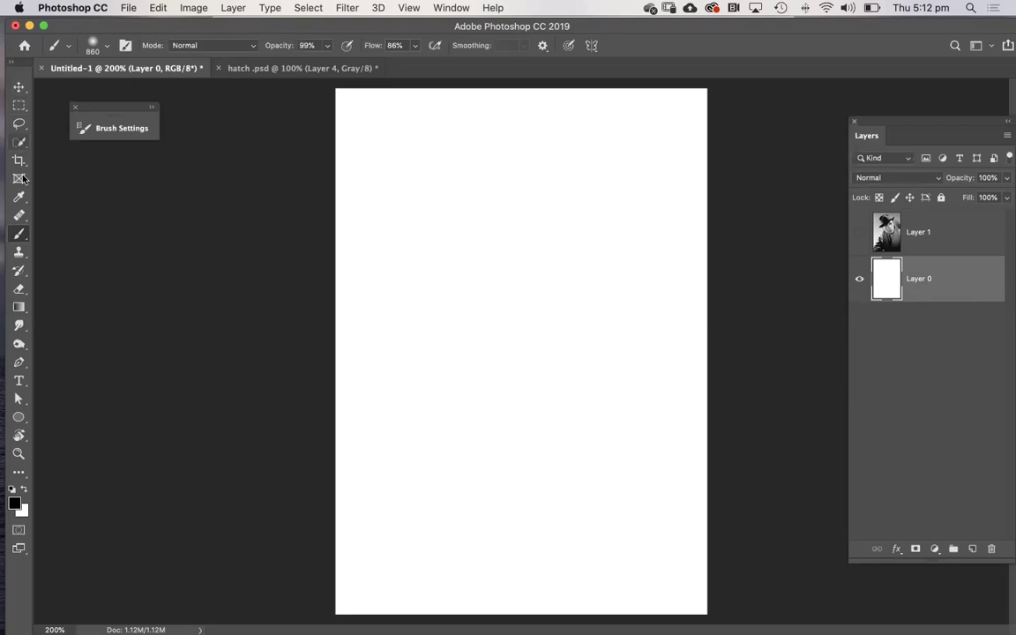
- Set up a hard round brush with 100% hardness and a size of 9 px
{"action": "left_click", "coordinate": [94, 46]}
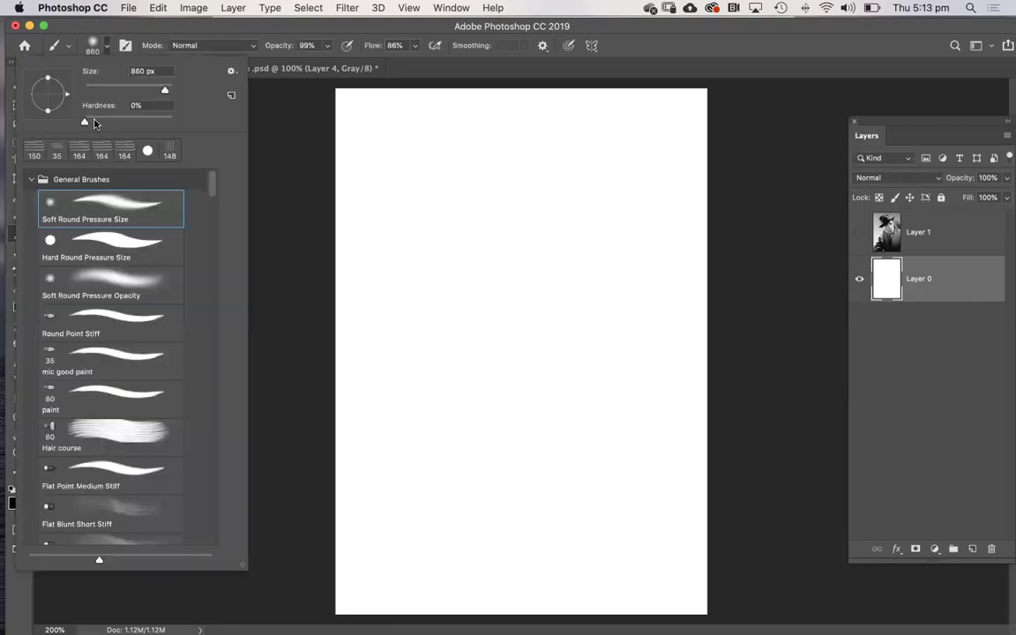
{"action": "left_click_drag", "start_coordinate": [94, 122], "coordinate": [104, 90]}
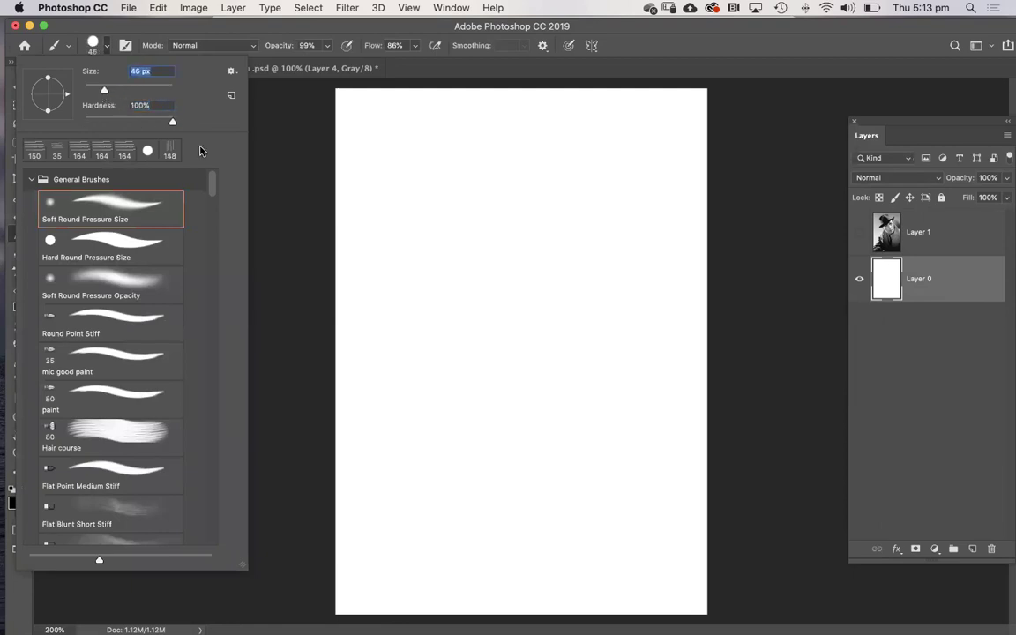
{"action": "left_click", "coordinate": [31, 179]}
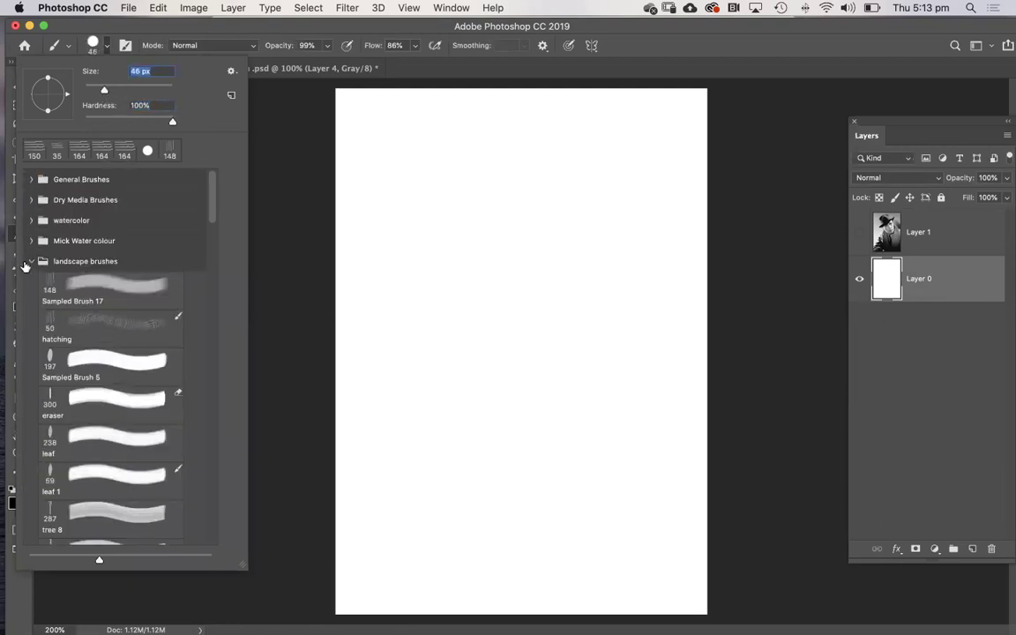
{"action": "left_click", "coordinate": [29, 261]}
{"action": "left_click", "coordinate": [296, 281]}
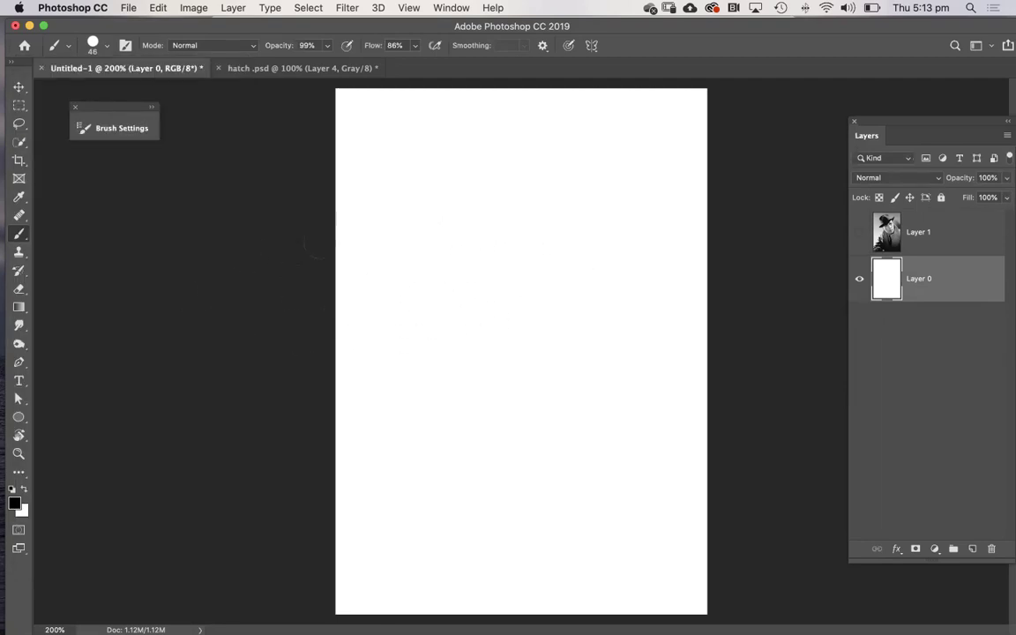
{"action": "key", "text": "bracketleft"}
{"action": "key", "text": "bracketleft"}
{"action": "key", "text": "bracketleft"}
{"action": "key", "text": "bracketleft"}
{"action": "key", "text": "bracketleft"}
{"action": "key", "text": "bracketleft"}
{"action": "key", "text": "bracketleft"}
{"action": "key", "text": "bracketleft"}
- Paint four roughly parallel, slightly wavy horizontal black lines in the middle of Layer 0
{"action": "left_click_drag", "start_coordinate": [416, 312], "coordinate": [517, 317]}
{"action": "key", "text": "ctrl+z"}
{"action": "left_click_drag", "start_coordinate": [429, 309], "coordinate": [547, 311]}
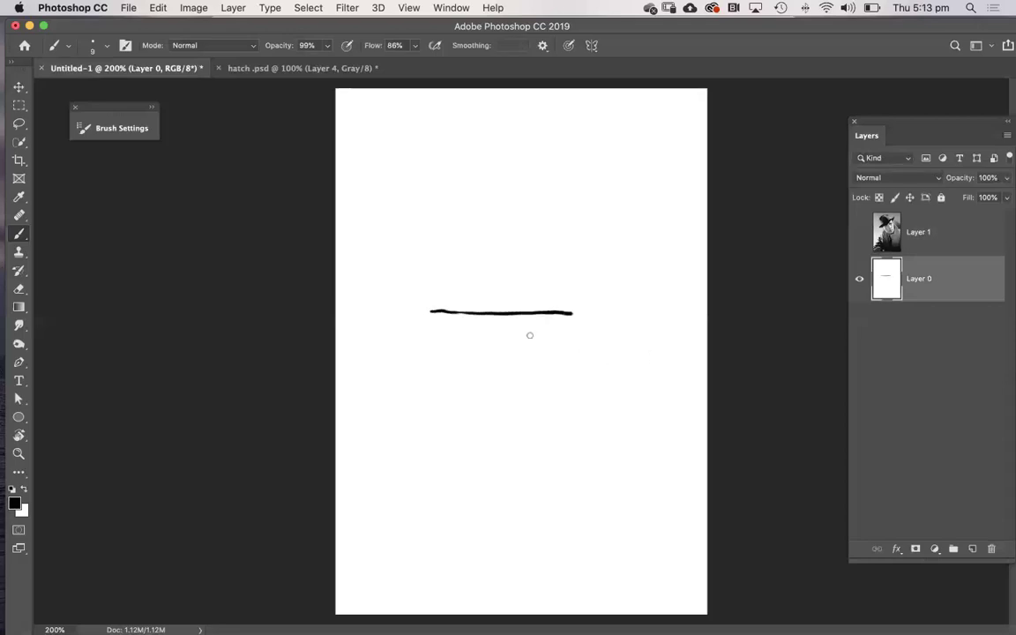
{"action": "left_click_drag", "start_coordinate": [431, 334], "coordinate": [580, 335]}
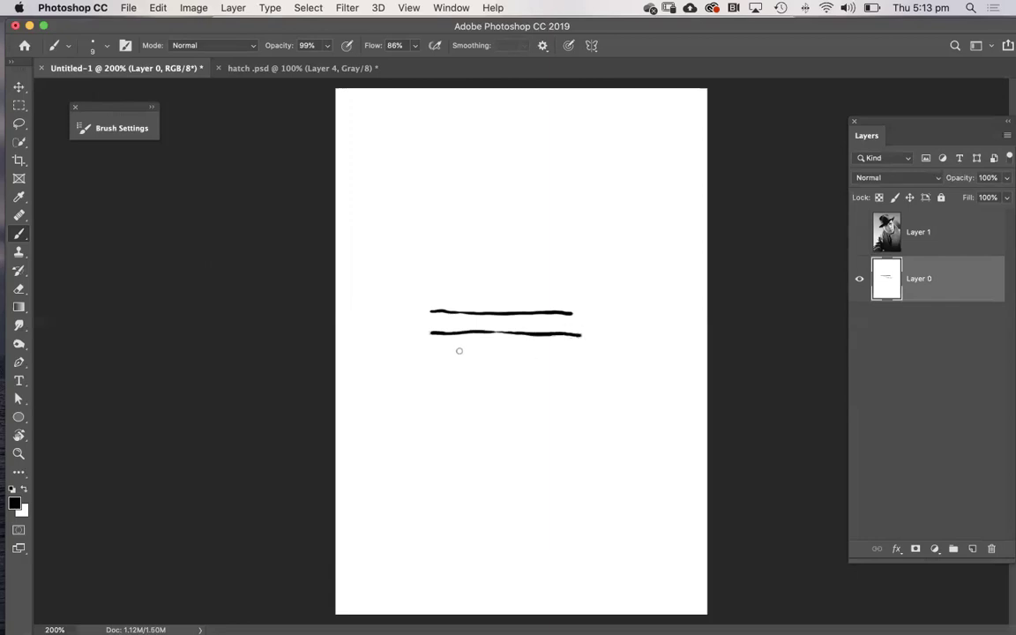
{"action": "left_click_drag", "start_coordinate": [445, 354], "coordinate": [578, 358]}
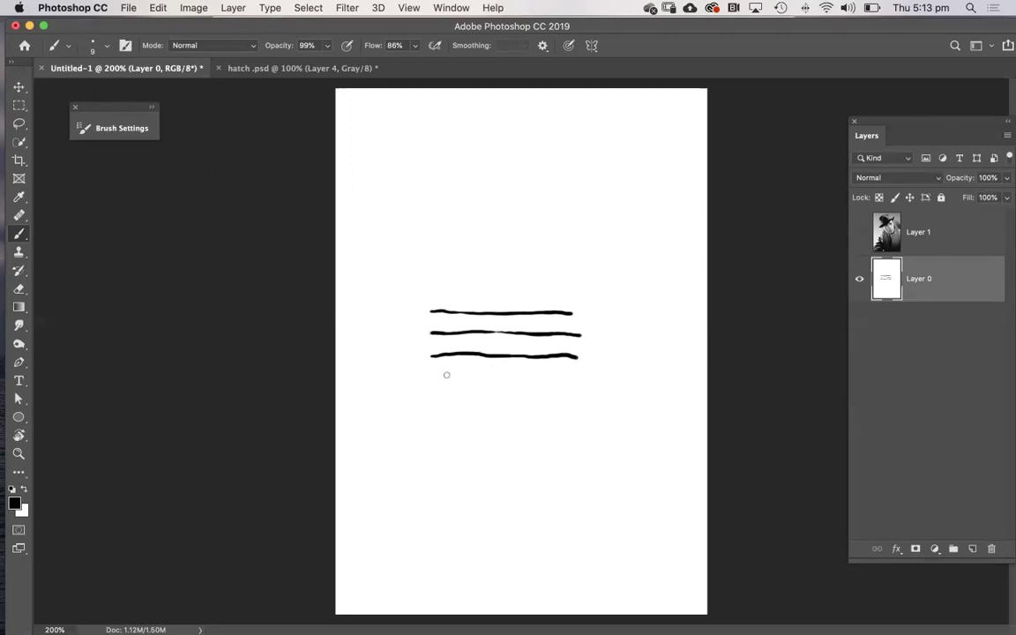
{"action": "left_click_drag", "start_coordinate": [432, 378], "coordinate": [580, 377]}
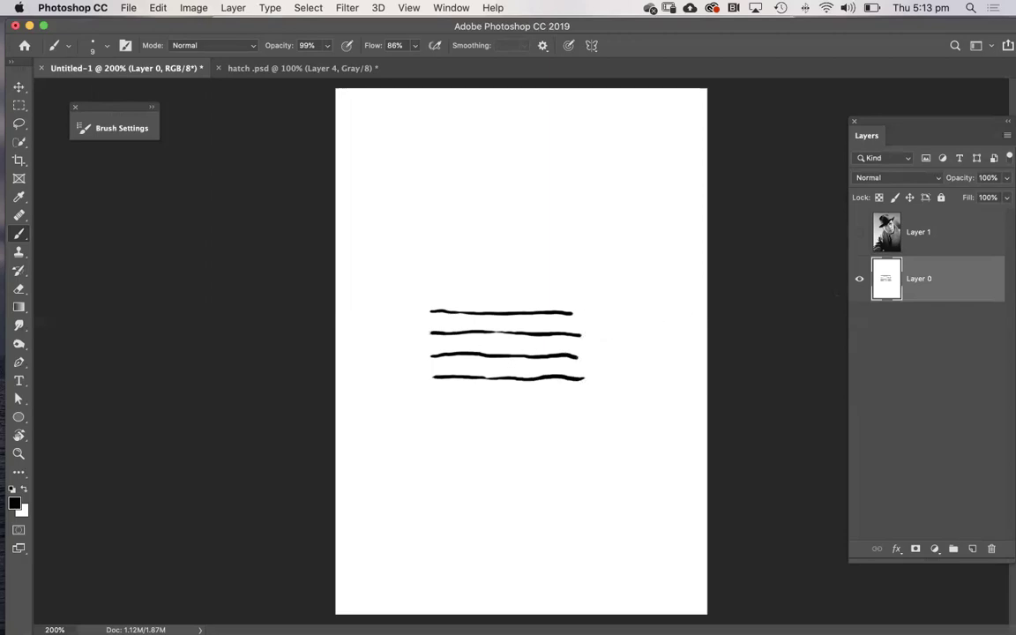
{"action": "left_click", "coordinate": [859, 280]}
{"action": "left_click", "coordinate": [858, 280]}
- Select the four lines with a rectangular marquee and define them as a brush preset, keeping the default name
{"action": "left_click", "coordinate": [18, 105]}
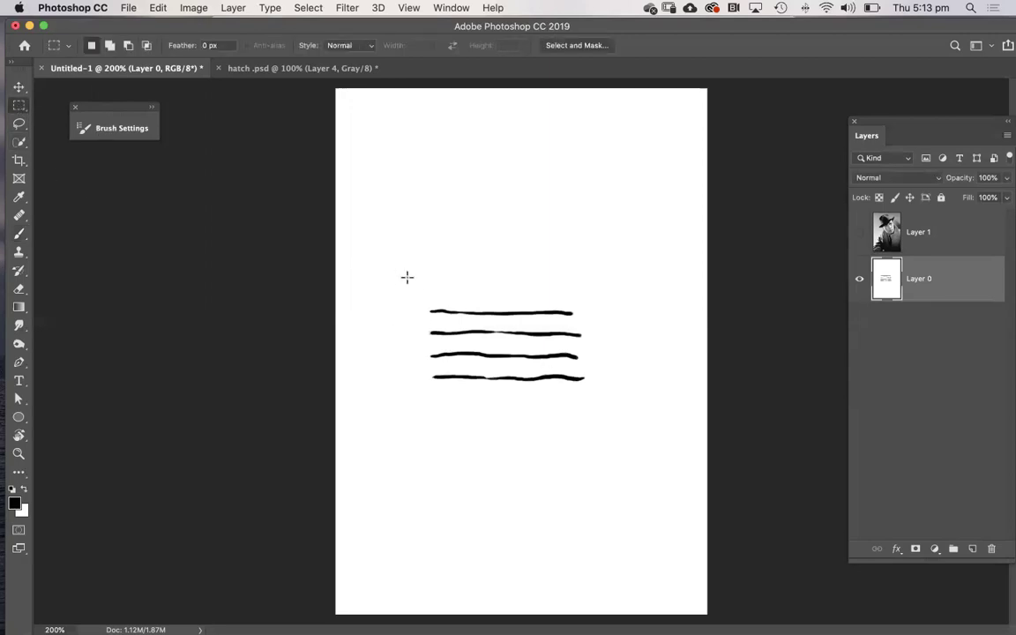
{"action": "mouse_move", "coordinate": [401, 266]}
{"action": "left_mouse_down"}
{"action": "mouse_move", "coordinate": [465, 333]}
{"action": "mouse_move", "coordinate": [598, 419]}
{"action": "left_mouse_up"}
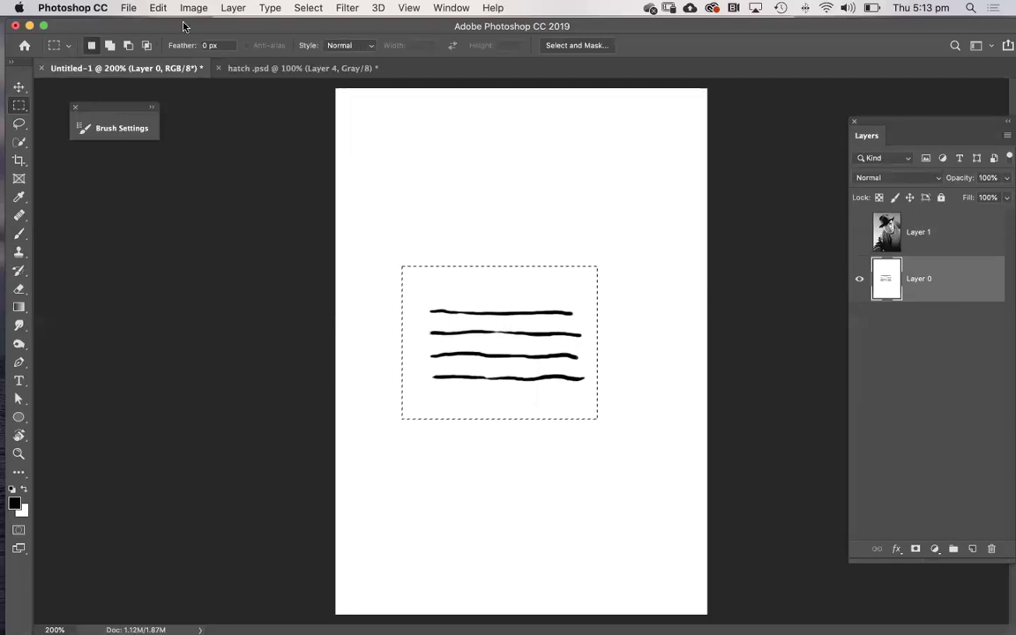
{"action": "left_click", "coordinate": [158, 8]}
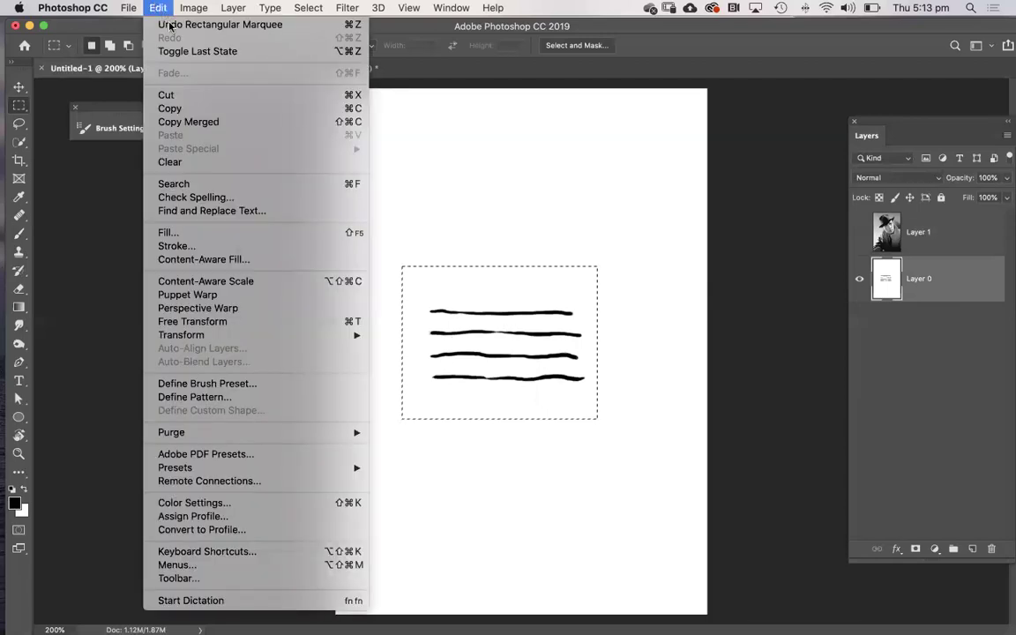
{"action": "left_click", "coordinate": [202, 384]}
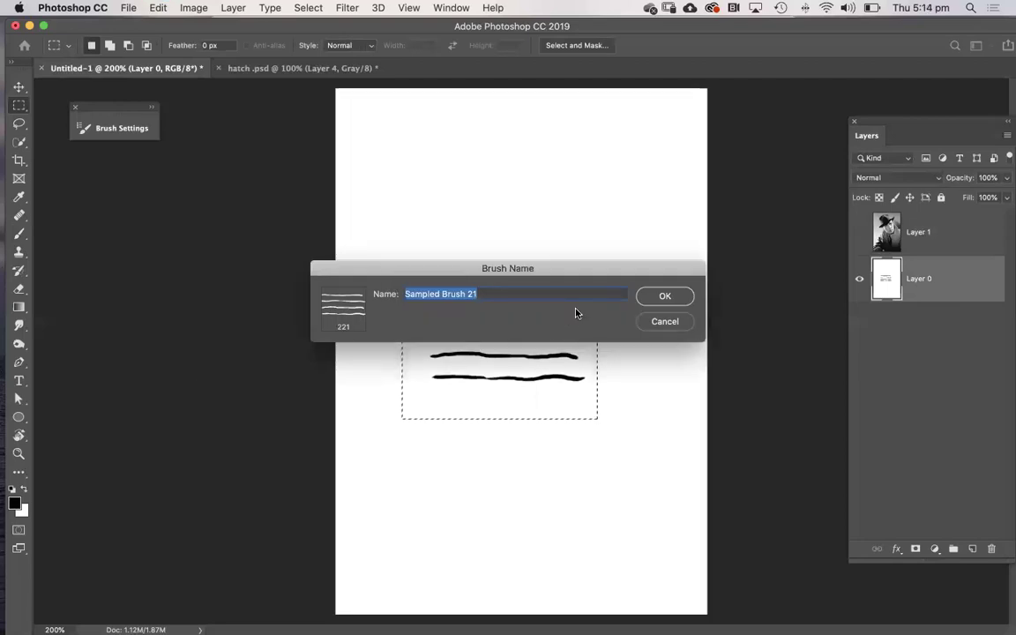
{"action": "left_click", "coordinate": [663, 298]}
- Activate the Brush tool, delete the four lines inside the selection and deselect
{"action": "key", "text": "b"}
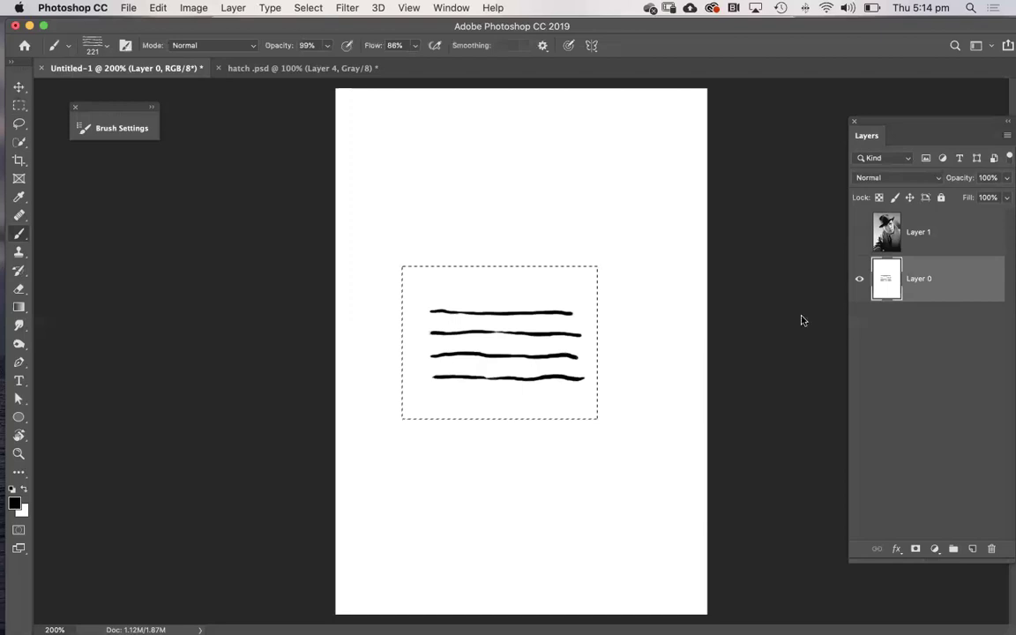
{"action": "key", "text": "Delete"}
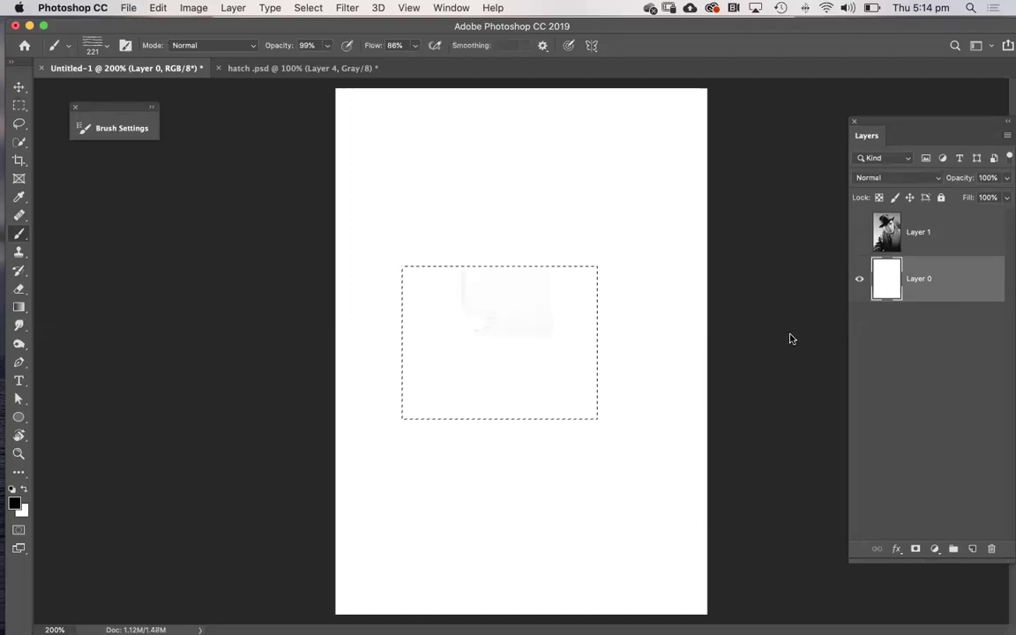
{"action": "key", "text": "super+s"}
{"action": "key", "text": "Escape"}
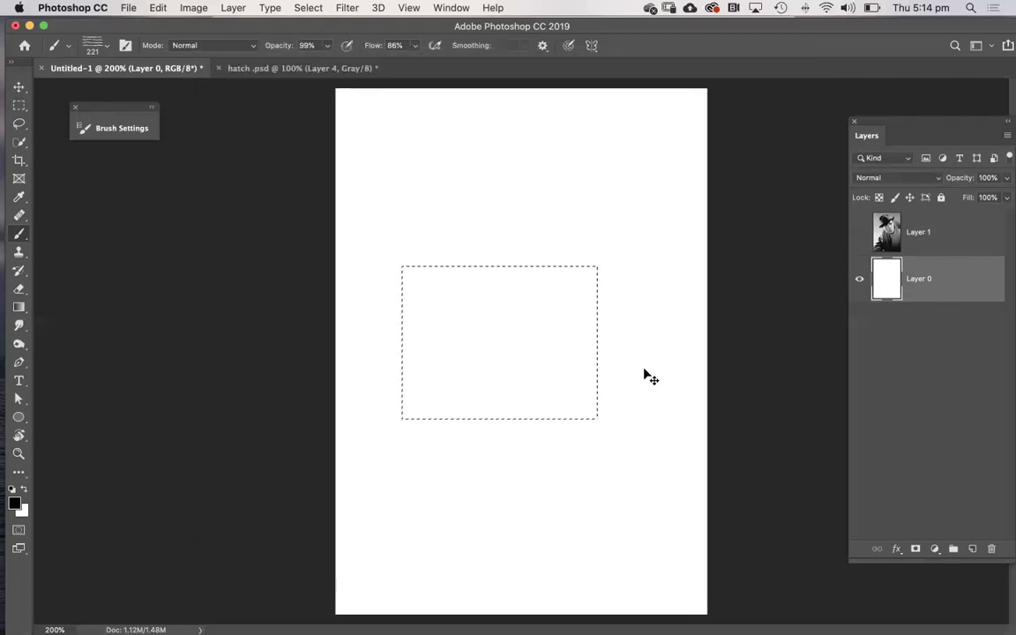
{"action": "key", "text": "super+d"}
- Try the new line brush with test strokes on the blank layer, undoing each one
{"action": "mouse_move", "coordinate": [504, 267]}
{"action": "left_mouse_down"}
{"action": "mouse_move", "coordinate": [463, 291]}
{"action": "mouse_move", "coordinate": [469, 322]}
{"action": "mouse_move", "coordinate": [528, 371]}
{"action": "mouse_move", "coordinate": [501, 436]}
{"action": "mouse_move", "coordinate": [469, 395]}
{"action": "mouse_move", "coordinate": [497, 278]}
{"action": "mouse_move", "coordinate": [530, 214]}
{"action": "mouse_move", "coordinate": [575, 195]}
{"action": "mouse_move", "coordinate": [577, 304]}
{"action": "mouse_move", "coordinate": [675, 310]}
{"action": "mouse_move", "coordinate": [686, 377]}
{"action": "mouse_move", "coordinate": [651, 399]}
{"action": "mouse_move", "coordinate": [568, 324]}
{"action": "mouse_move", "coordinate": [510, 332]}
{"action": "mouse_move", "coordinate": [527, 359]}
{"action": "left_mouse_up"}
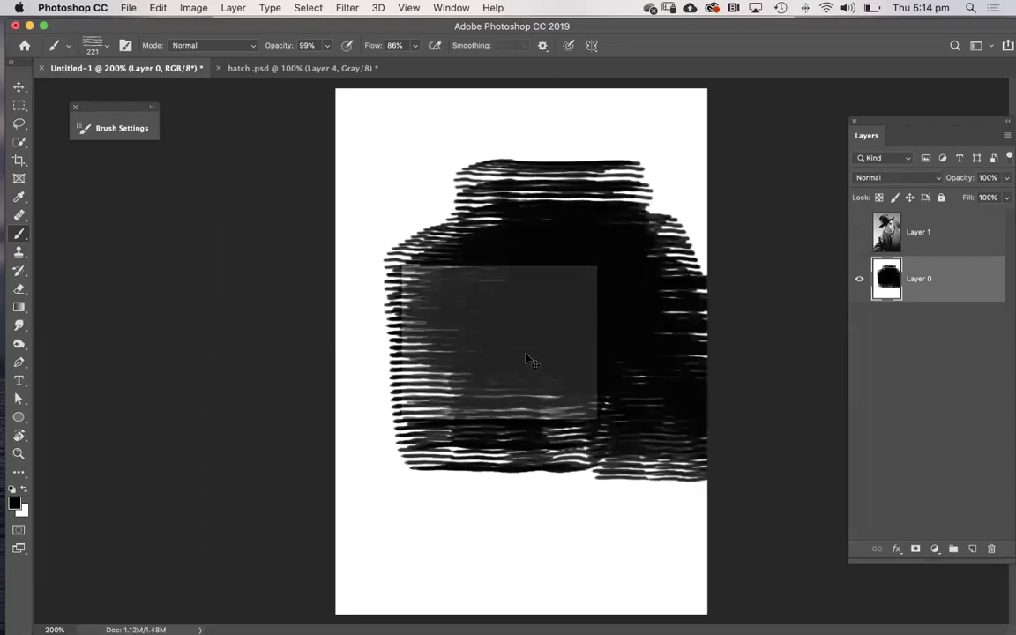
{"action": "key", "text": "super+z"}
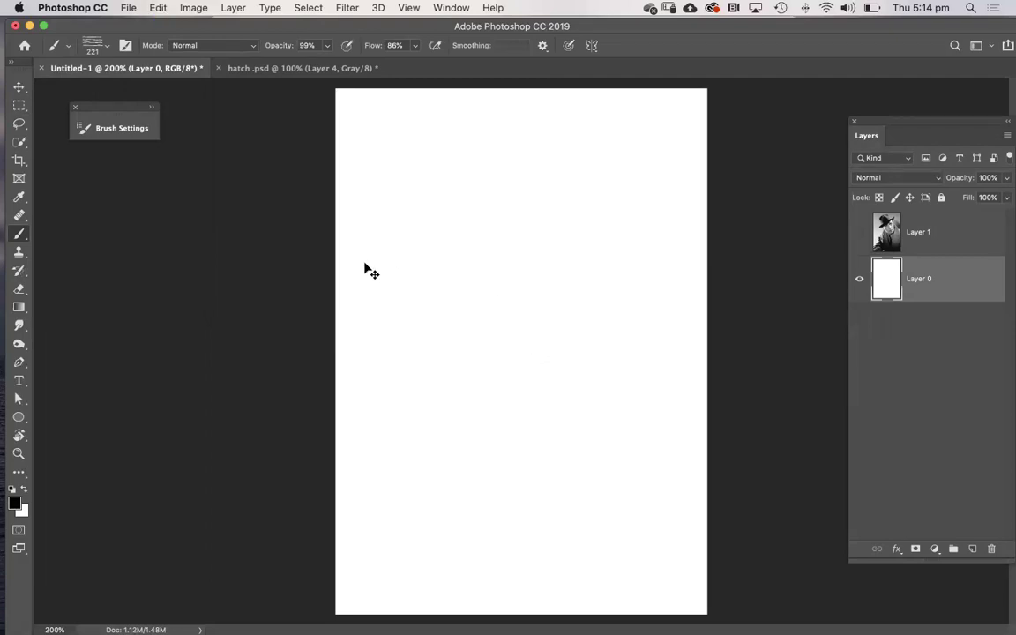
{"action": "mouse_move", "coordinate": [494, 279]}
{"action": "left_mouse_down"}
{"action": "mouse_move", "coordinate": [467, 298]}
{"action": "mouse_move", "coordinate": [496, 297]}
{"action": "mouse_move", "coordinate": [524, 331]}
{"action": "left_mouse_up"}
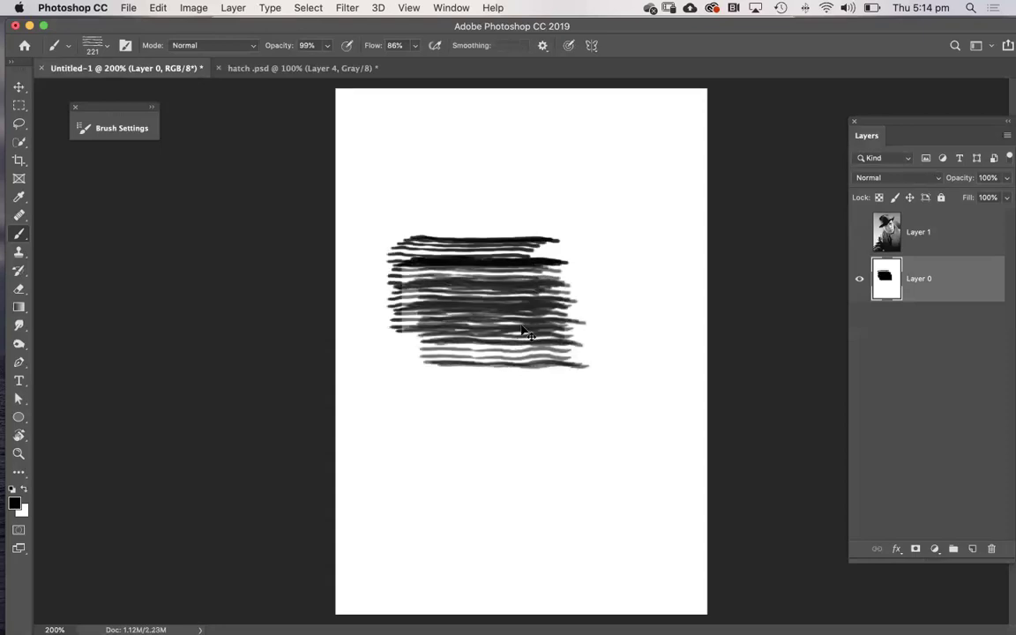
{"action": "key", "text": "super+z"}
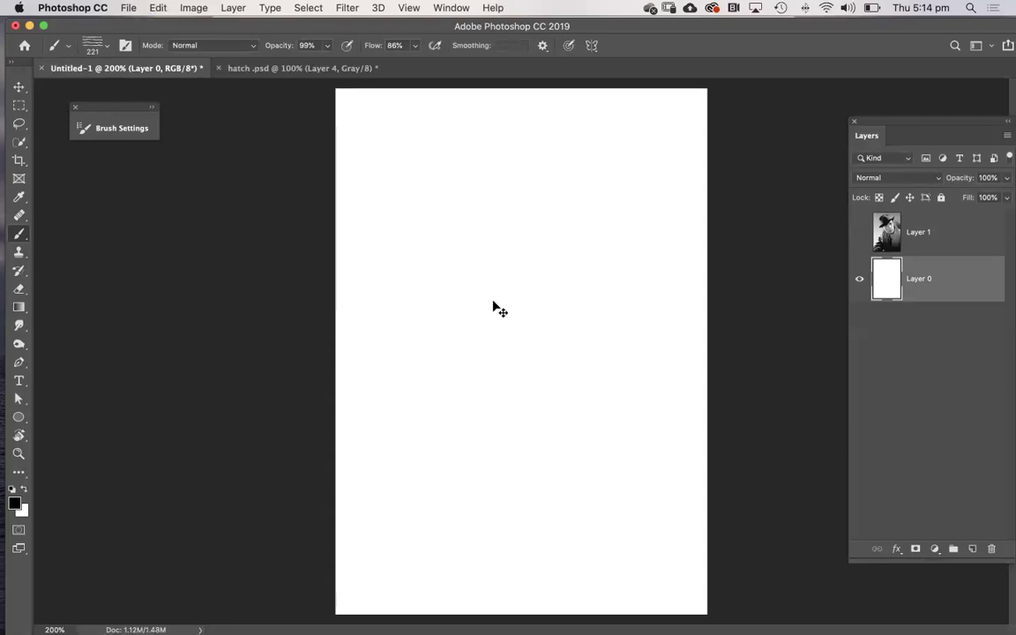
- Open the detailed brush settings for the new 221 px line brush
{"action": "left_click", "coordinate": [125, 45]}
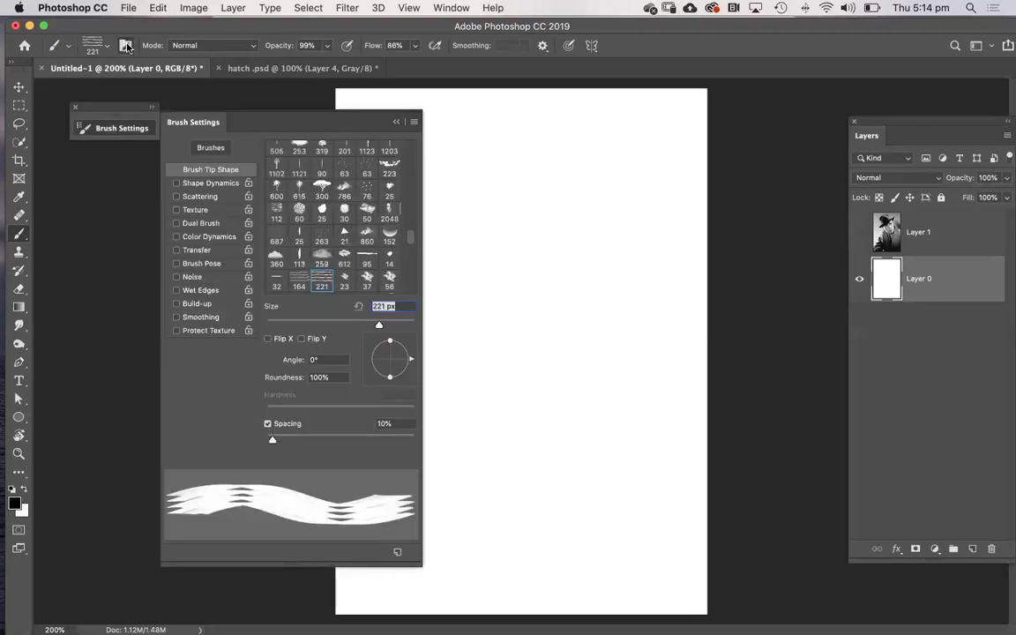
{"action": "left_click", "coordinate": [125, 45]}
{"action": "left_click", "coordinate": [125, 45]}
- Try out the Shape Dynamics and Scattering options of the line brush and switch both off again
{"action": "left_click", "coordinate": [210, 183]}
{"action": "left_click", "coordinate": [212, 196]}
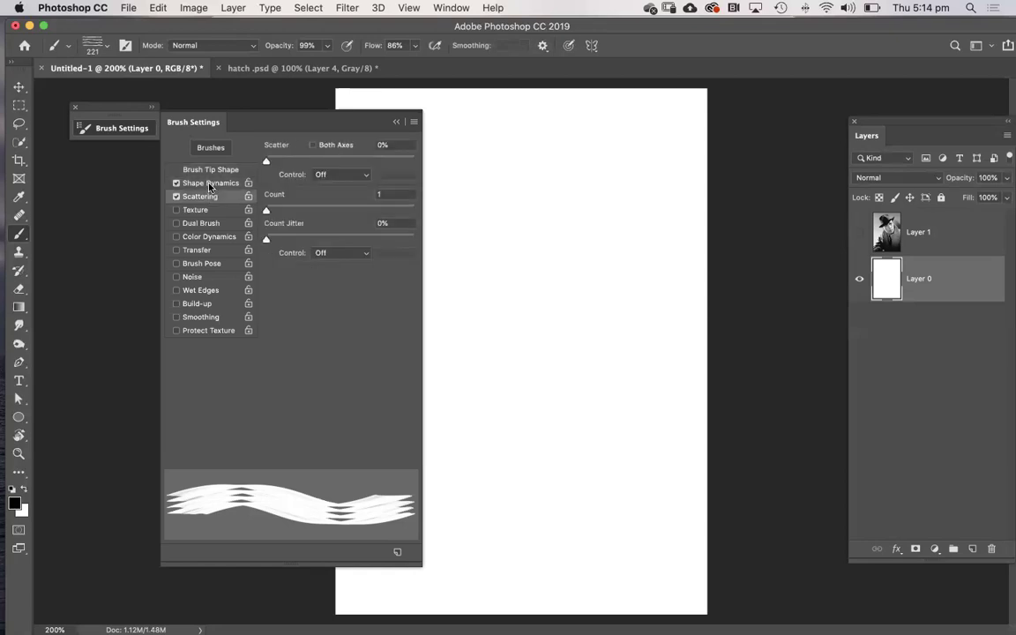
{"action": "left_click", "coordinate": [210, 184]}
{"action": "left_click", "coordinate": [194, 169]}
{"action": "left_click", "coordinate": [176, 195]}
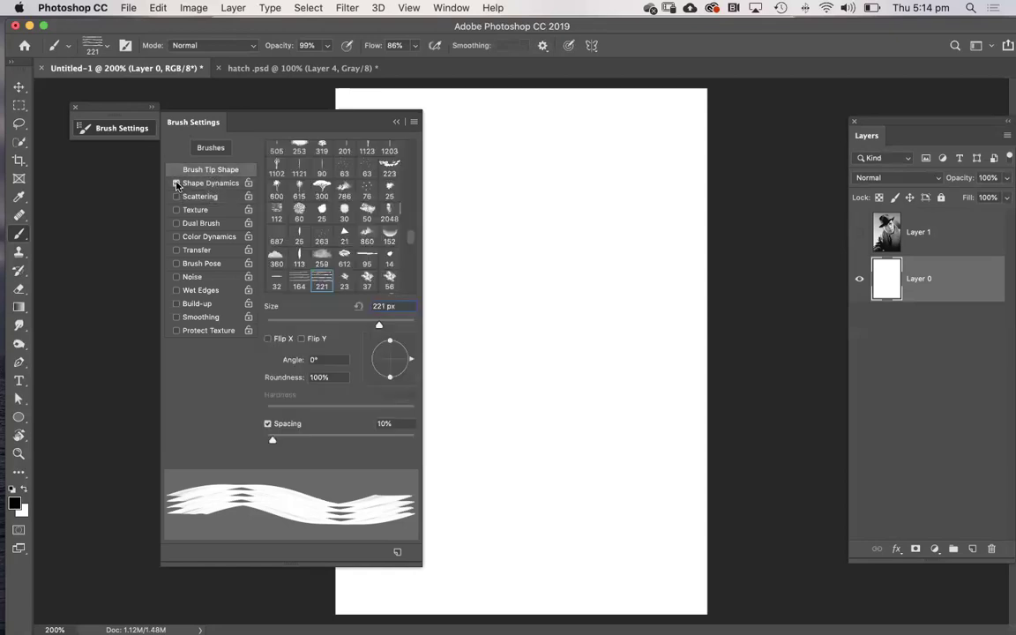
{"action": "left_click", "coordinate": [176, 183]}
{"action": "left_click", "coordinate": [205, 184]}
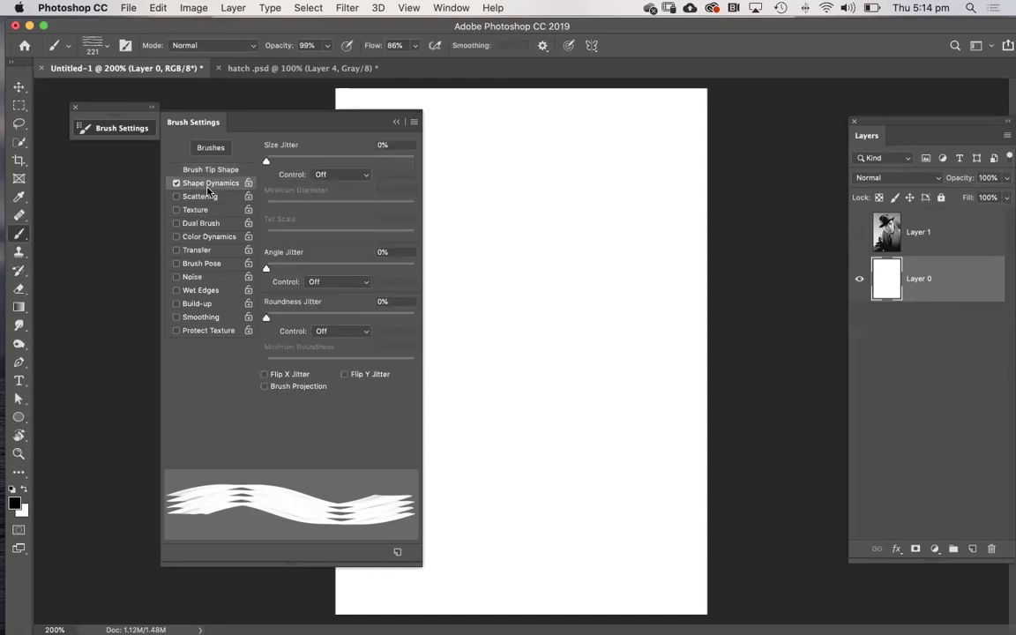
{"action": "left_click", "coordinate": [203, 197]}
{"action": "left_click", "coordinate": [176, 196]}
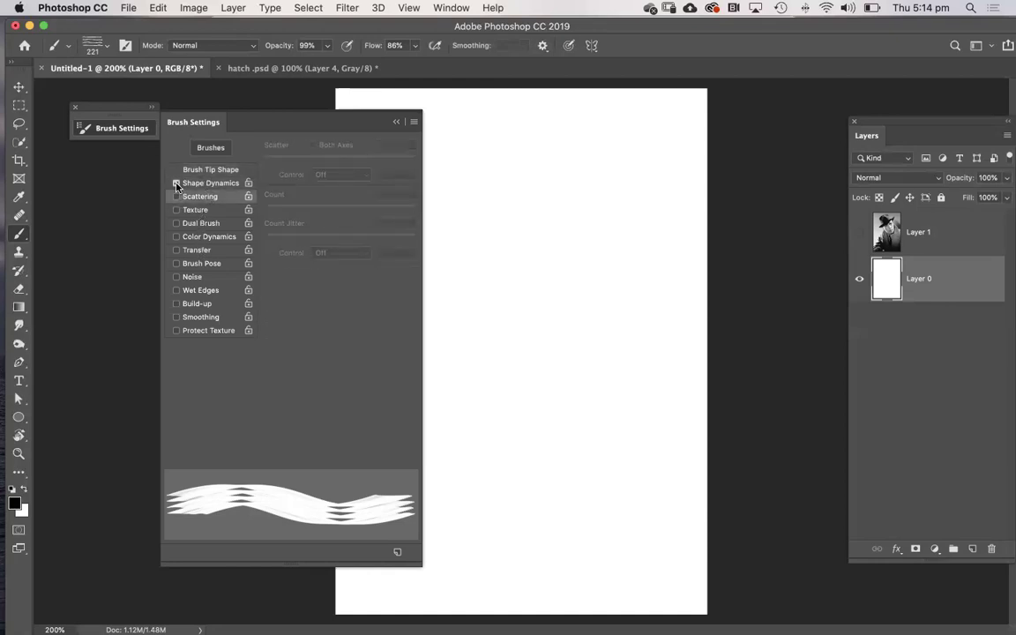
{"action": "left_click", "coordinate": [177, 182]}
- Set the brush tip spacing to 117% and enable Shape Dynamics with 66% size jitter and 38% angle jitter
{"action": "left_click", "coordinate": [211, 171]}
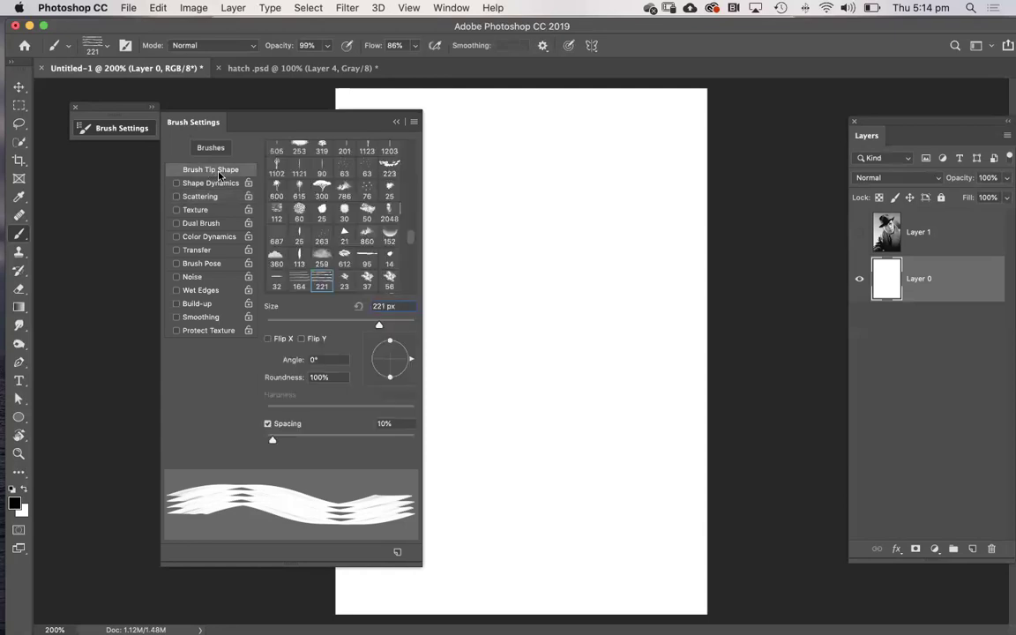
{"action": "mouse_move", "coordinate": [272, 441]}
{"action": "left_mouse_down"}
{"action": "mouse_move", "coordinate": [378, 439]}
{"action": "mouse_move", "coordinate": [318, 442]}
{"action": "mouse_move", "coordinate": [367, 441]}
{"action": "mouse_move", "coordinate": [345, 442]}
{"action": "left_mouse_up"}
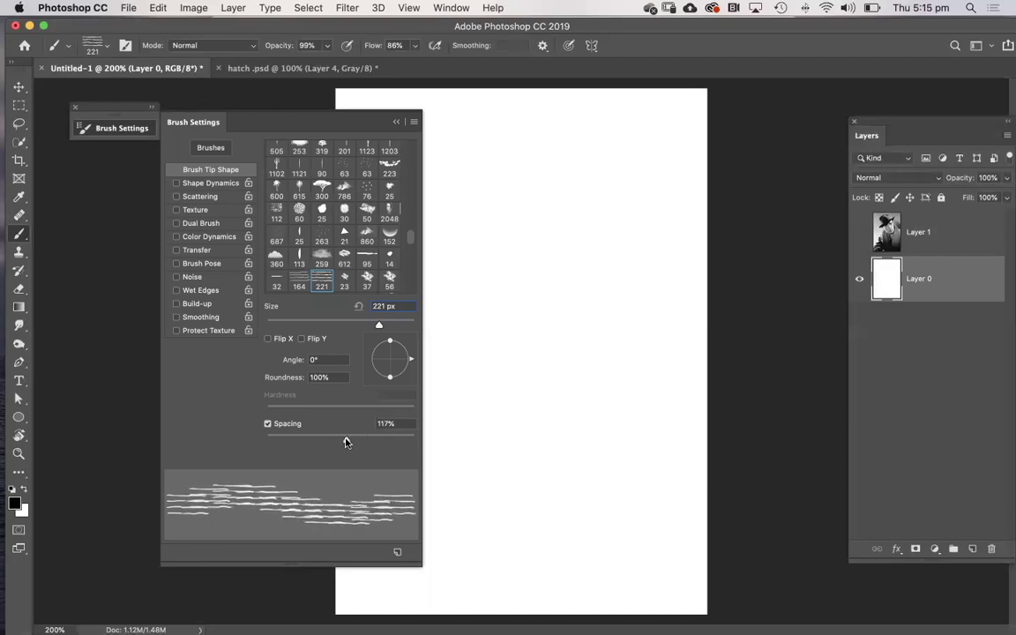
{"action": "left_click", "coordinate": [225, 184]}
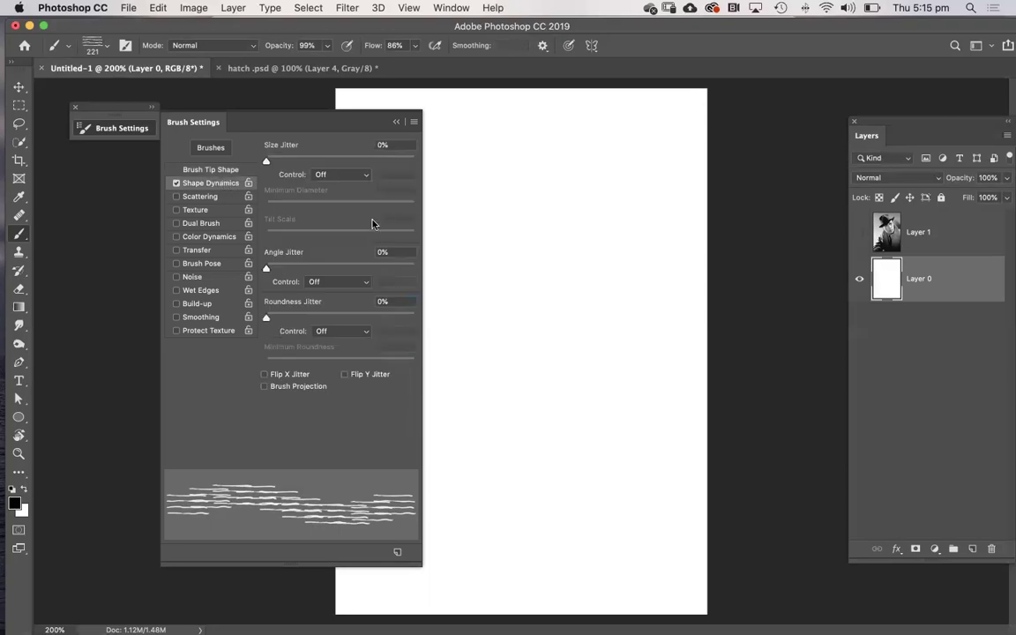
{"action": "mouse_move", "coordinate": [269, 163]}
{"action": "left_mouse_down"}
{"action": "mouse_move", "coordinate": [385, 159]}
{"action": "mouse_move", "coordinate": [351, 161]}
{"action": "left_mouse_up"}
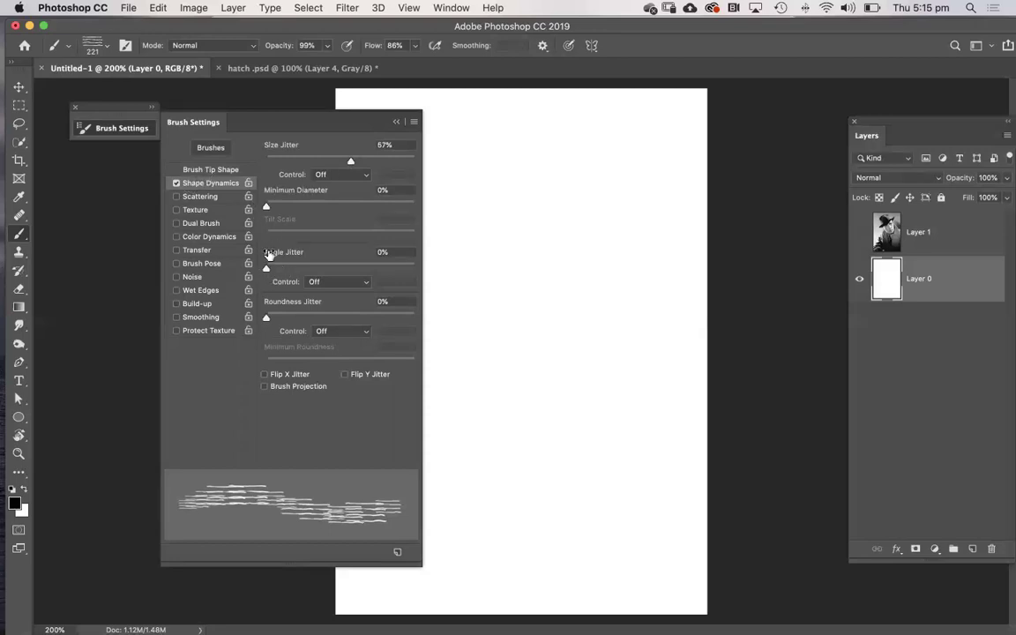
{"action": "left_click_drag", "start_coordinate": [269, 269], "coordinate": [322, 267]}
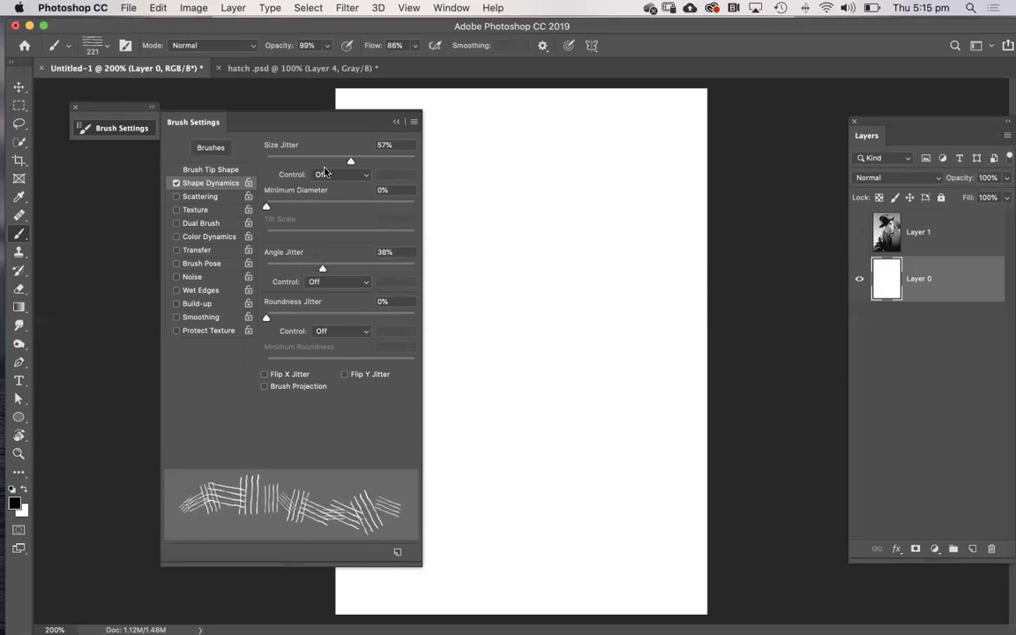
{"action": "mouse_move", "coordinate": [350, 164]}
{"action": "left_mouse_down"}
{"action": "mouse_move", "coordinate": [341, 160]}
{"action": "mouse_move", "coordinate": [364, 162]}
{"action": "left_mouse_up"}
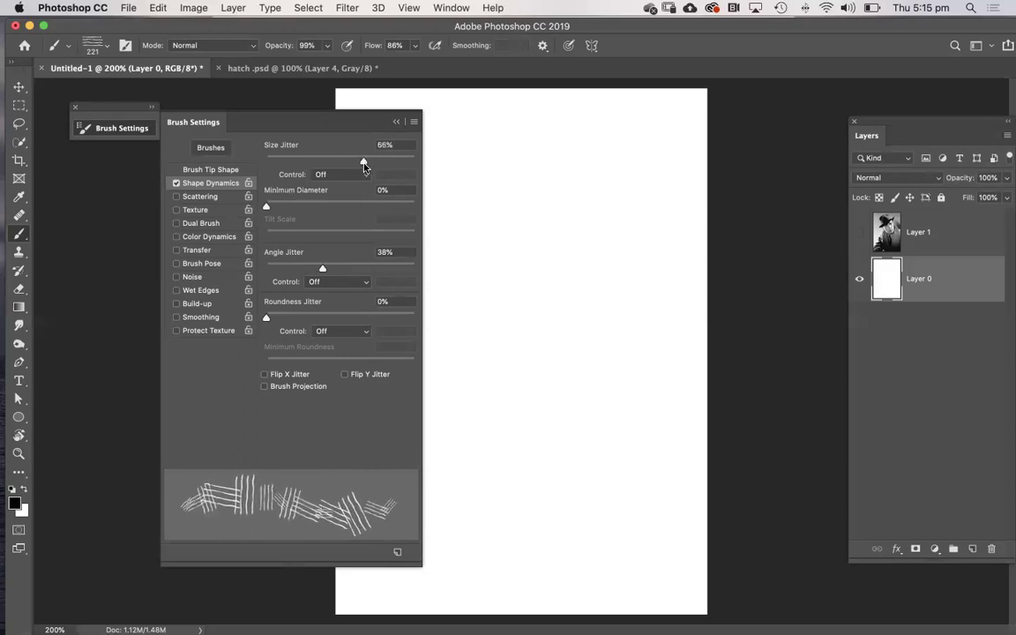
- Enable Scattering for the line brush with 57% scatter and set the brush tip spacing to 72%
{"action": "left_click", "coordinate": [195, 195]}
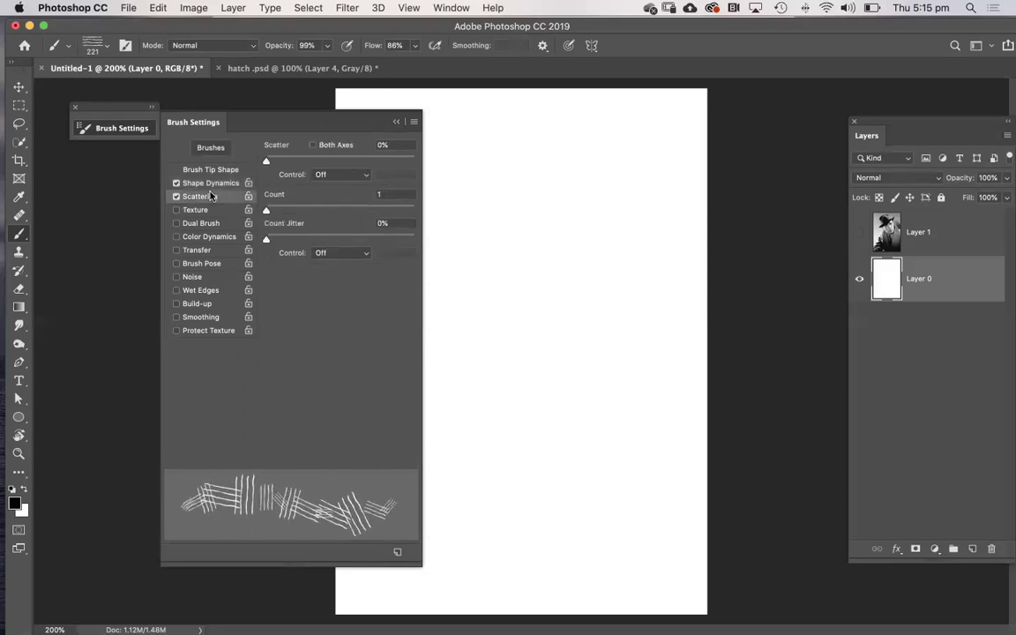
{"action": "left_click_drag", "start_coordinate": [265, 165], "coordinate": [273, 162]}
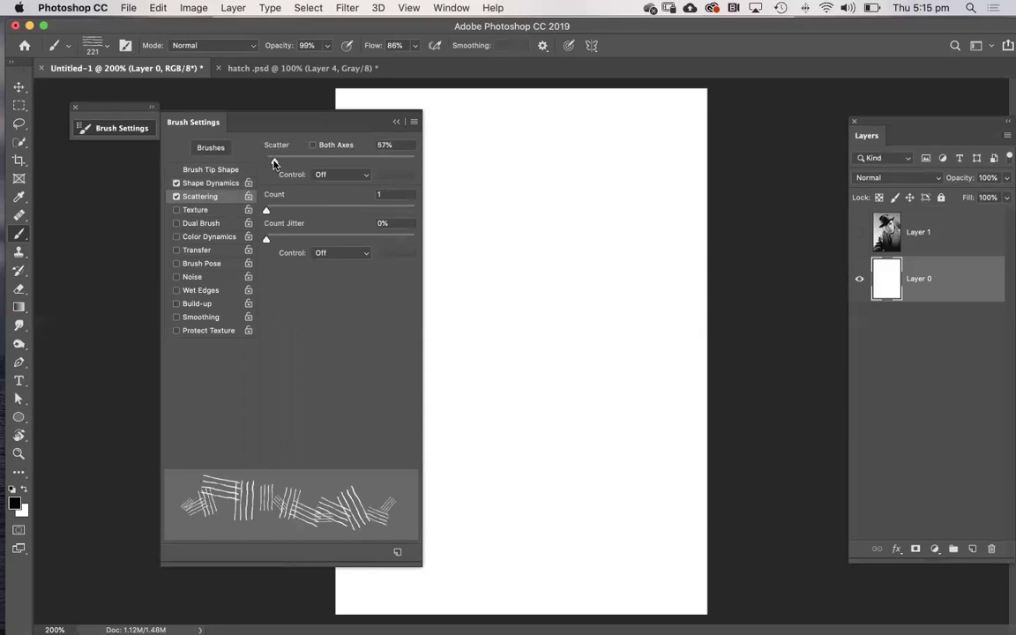
{"action": "mouse_move", "coordinate": [274, 164]}
{"action": "left_mouse_down"}
{"action": "mouse_move", "coordinate": [255, 166]}
{"action": "mouse_move", "coordinate": [341, 164]}
{"action": "mouse_move", "coordinate": [264, 172]}
{"action": "left_mouse_up"}
{"action": "left_click", "coordinate": [220, 170]}
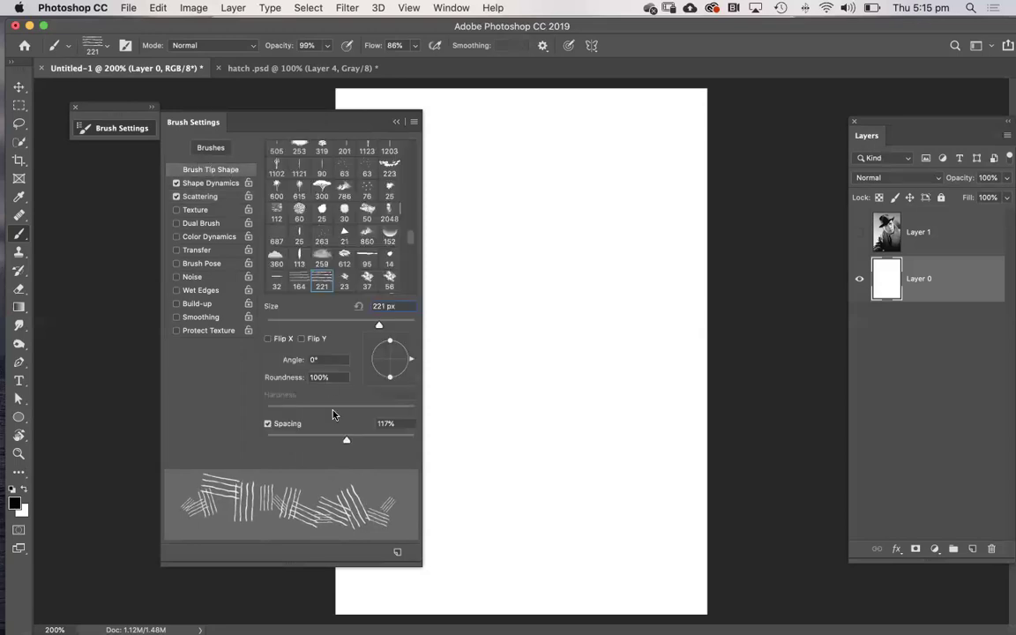
{"action": "mouse_move", "coordinate": [342, 442]}
{"action": "left_mouse_down"}
{"action": "mouse_move", "coordinate": [322, 438]}
{"action": "mouse_move", "coordinate": [325, 413]}
{"action": "left_mouse_up"}
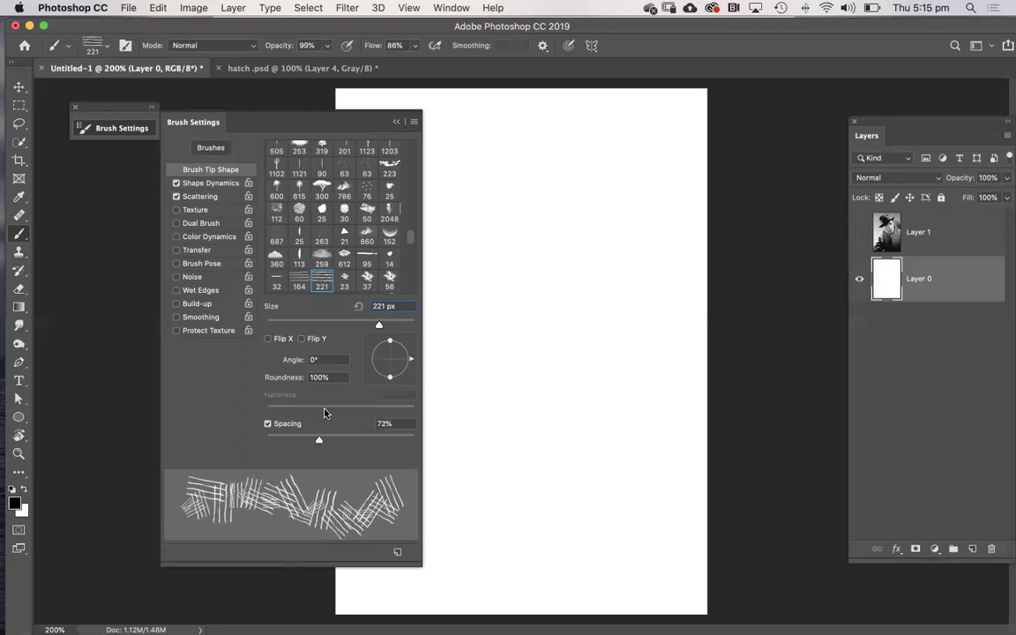
{"action": "left_click", "coordinate": [396, 124]}
- Test the line brush with one stroke, undo it, and reduce the brush size to 70 px
{"action": "mouse_move", "coordinate": [501, 238]}
{"action": "left_mouse_down"}
{"action": "mouse_move", "coordinate": [459, 275]}
{"action": "mouse_move", "coordinate": [476, 295]}
{"action": "mouse_move", "coordinate": [448, 291]}
{"action": "left_mouse_up"}
{"action": "key", "text": "super+z"}
{"action": "key", "text": "bracketleft"}
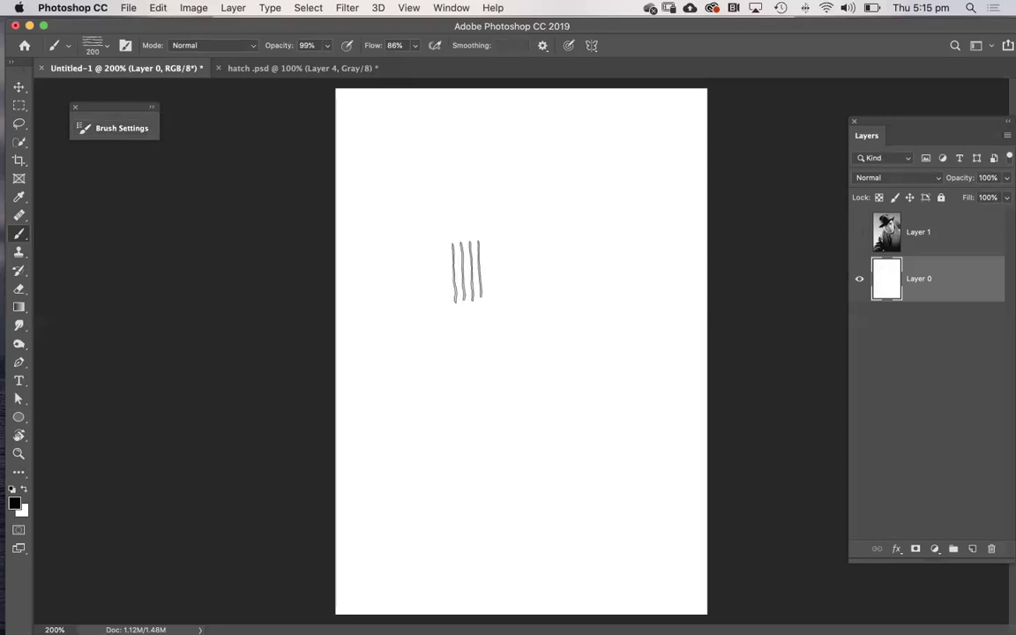
{"action": "key", "text": "bracketleft"}
{"action": "key", "text": "bracketleft"}
{"action": "key", "text": "bracketleft"}
{"action": "key", "text": "bracketleft"}
{"action": "key", "text": "bracketleft"}
{"action": "key", "text": "bracketleft"}
{"action": "key", "text": "bracketleft"}
- Paint a test patch of cross-hatching on Layer 0, then erase everything on the layer and deselect
{"action": "mouse_move", "coordinate": [492, 257]}
{"action": "left_mouse_down"}
{"action": "mouse_move", "coordinate": [410, 286]}
{"action": "mouse_move", "coordinate": [415, 322]}
{"action": "mouse_move", "coordinate": [494, 379]}
{"action": "mouse_move", "coordinate": [493, 434]}
{"action": "mouse_move", "coordinate": [500, 429]}
{"action": "mouse_move", "coordinate": [478, 387]}
{"action": "left_mouse_up"}
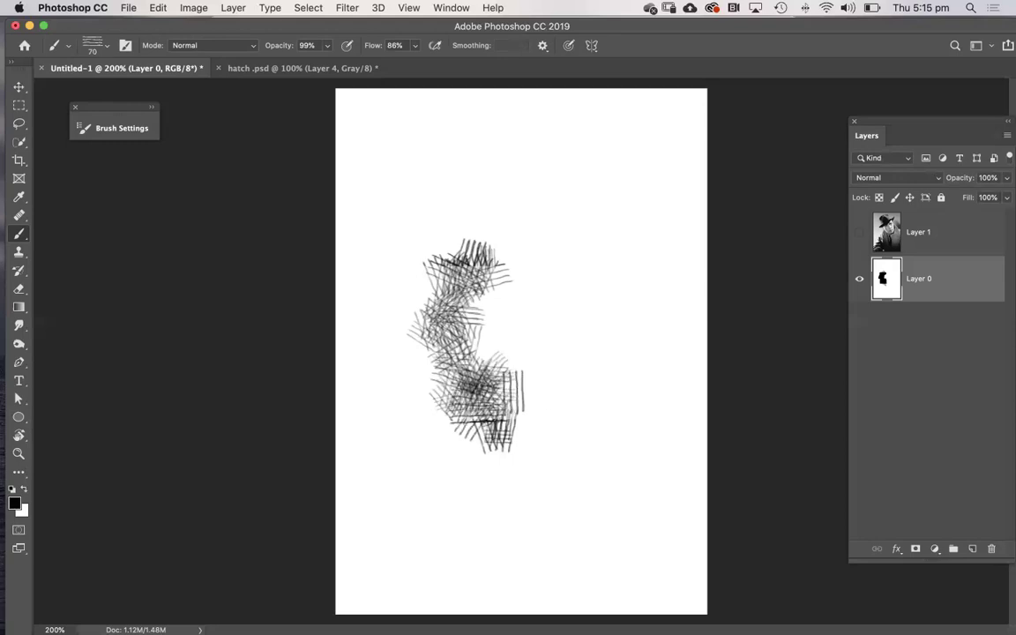
{"action": "key", "text": "super+z"}
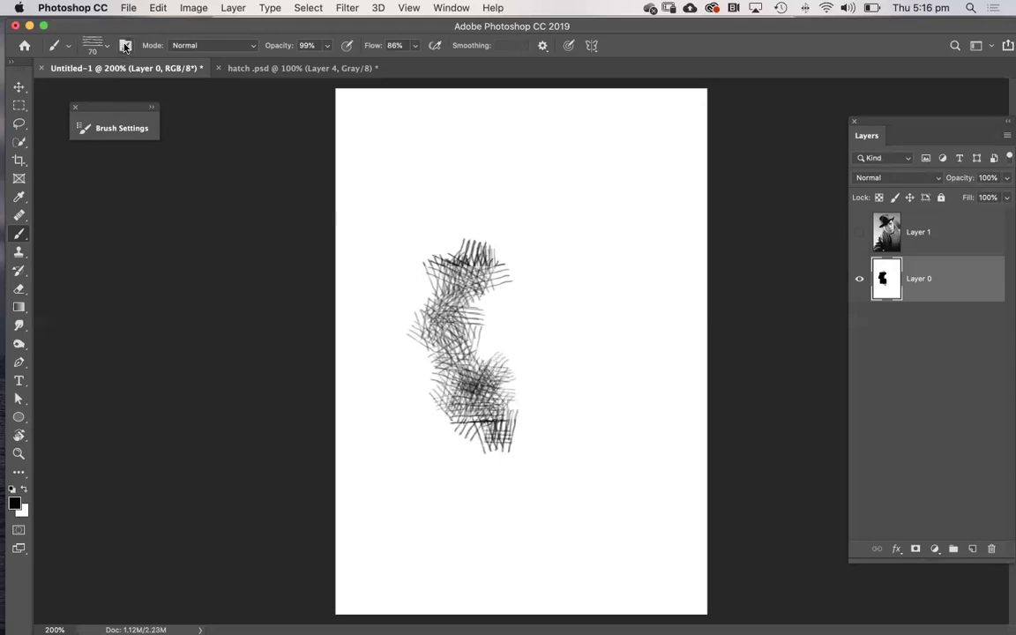
{"action": "key", "text": "super+a"}
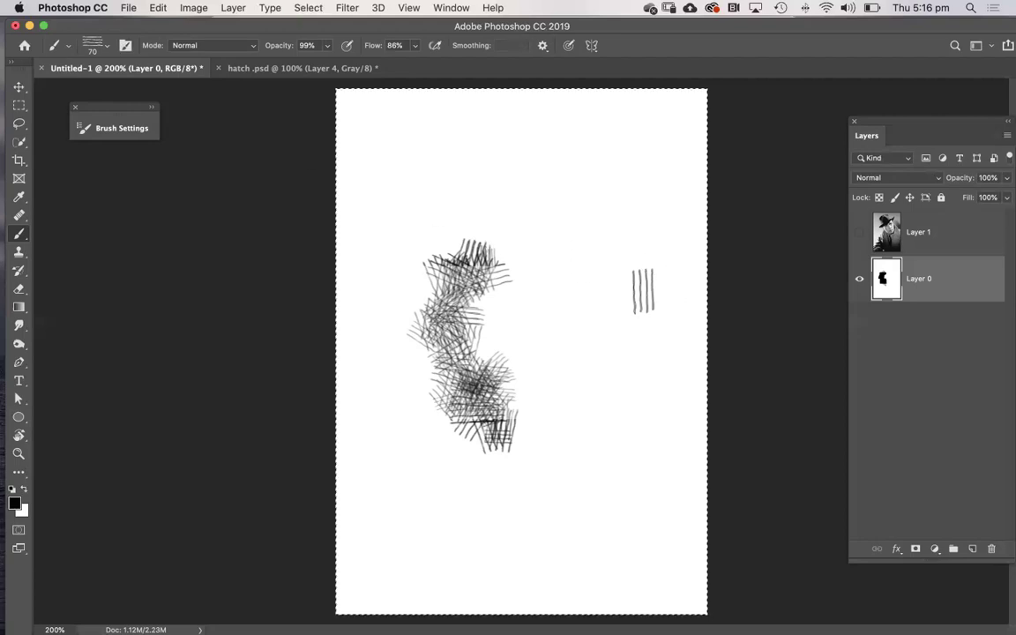
{"action": "key", "text": "Delete"}
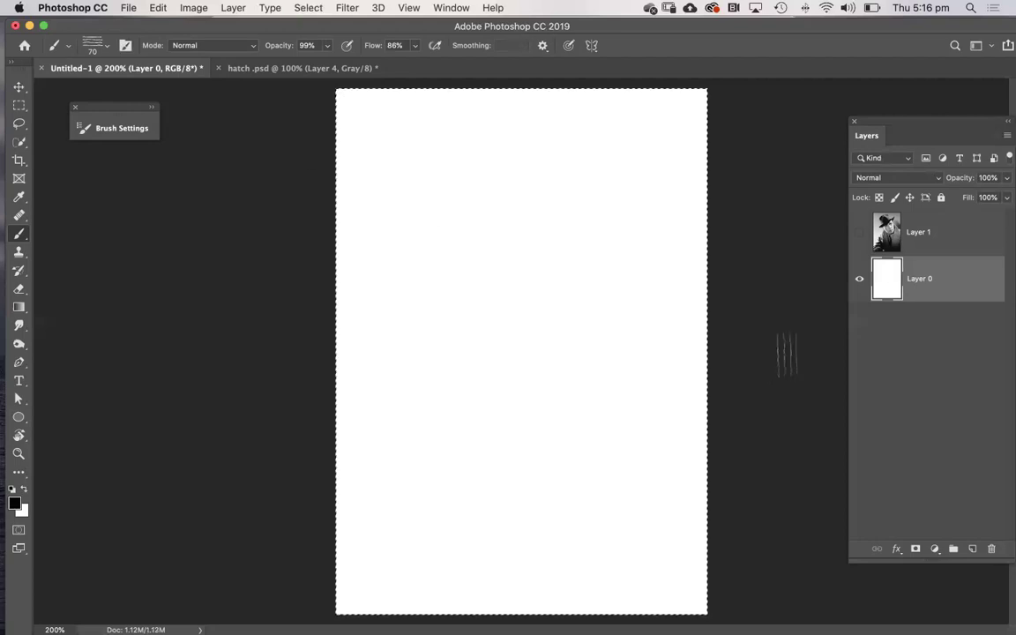
{"action": "key", "text": "super+d"}
- Show the portrait on Layer 1, make that layer active and open Color Range for it
{"action": "left_click", "coordinate": [861, 238]}
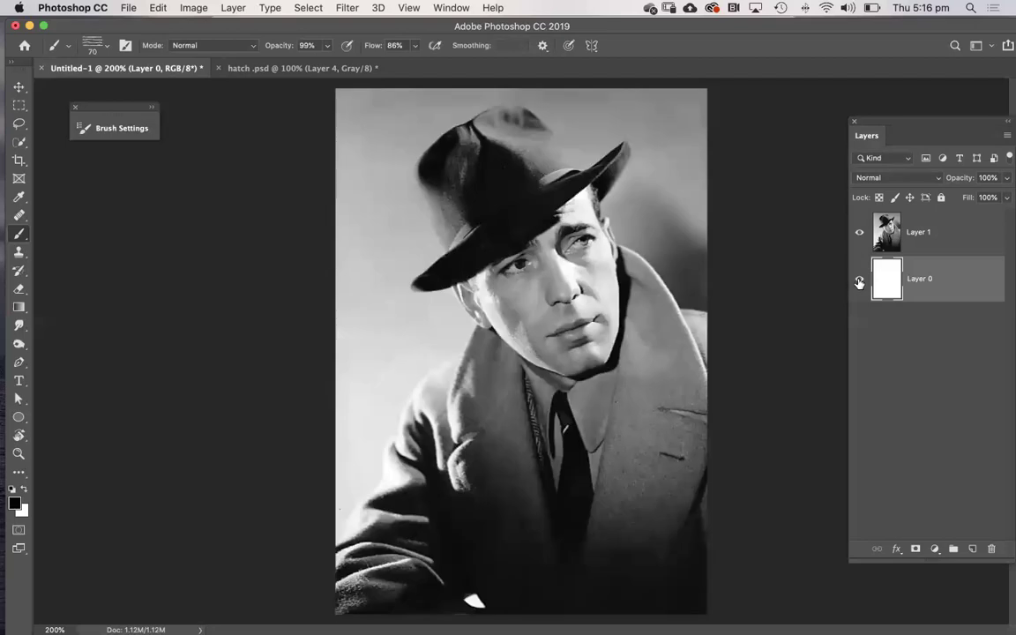
{"action": "left_click", "coordinate": [923, 247]}
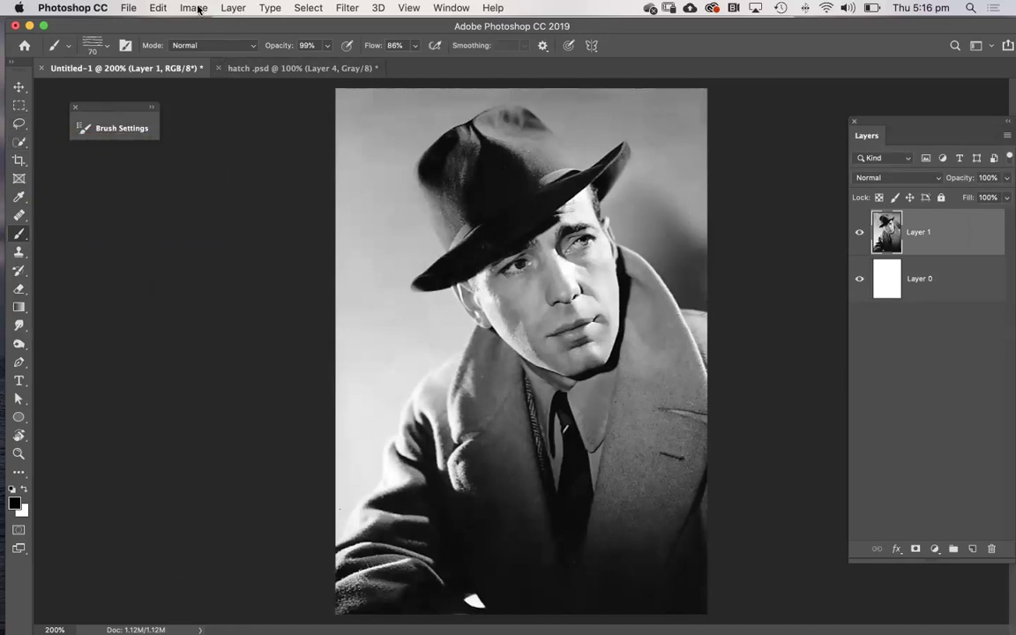
{"action": "left_click", "coordinate": [305, 7]}
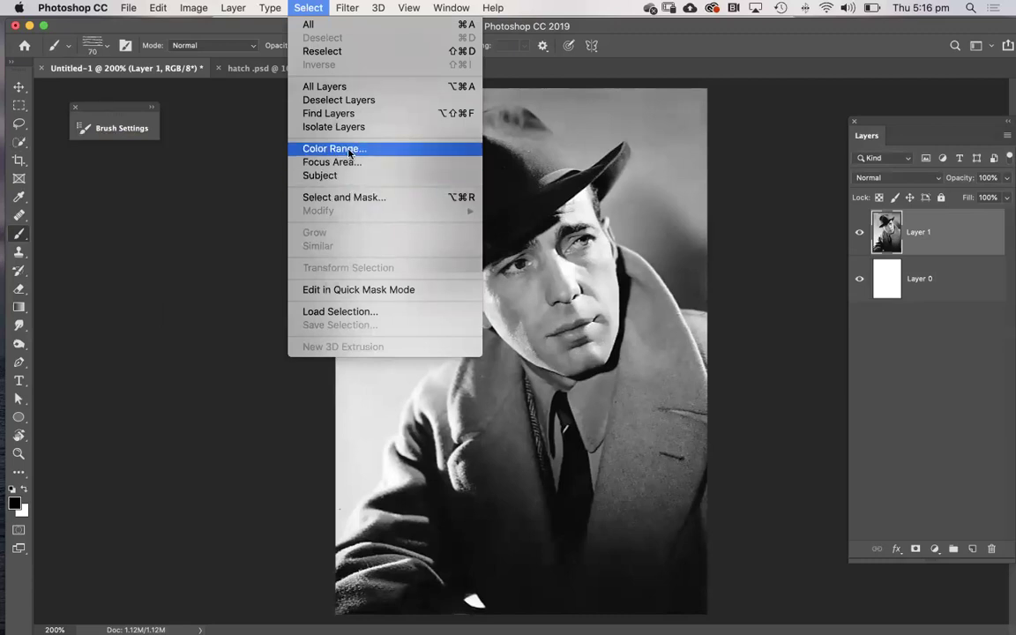
{"action": "left_click", "coordinate": [355, 152]}
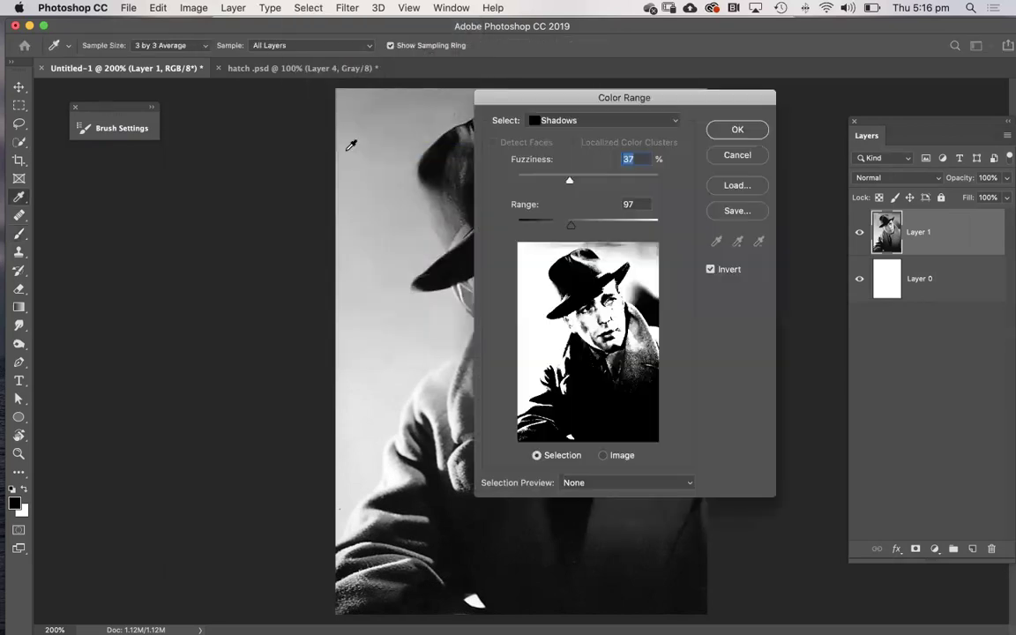
- Try Greens and Sampled Colors as the Color Range target and return to Shadows
{"action": "left_click", "coordinate": [579, 121]}
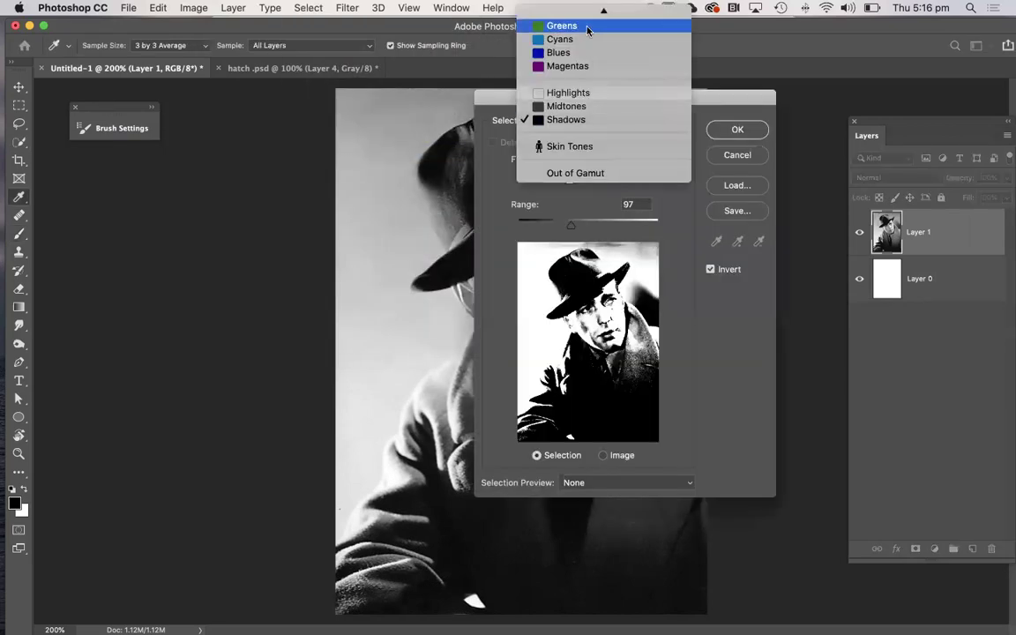
{"action": "left_click", "coordinate": [588, 26]}
{"action": "left_click", "coordinate": [592, 121]}
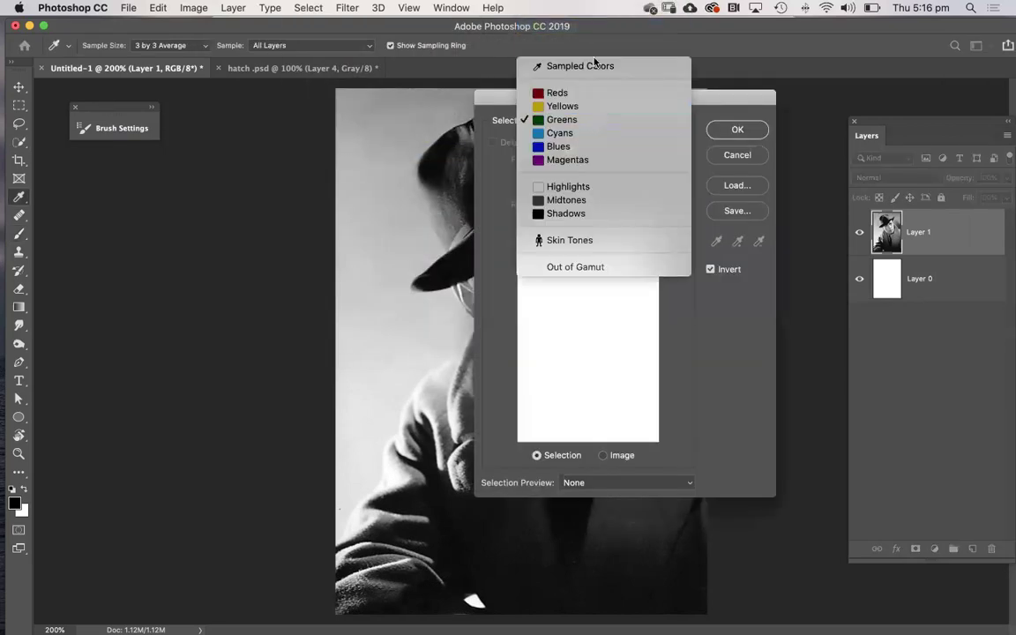
{"action": "left_click", "coordinate": [529, 64]}
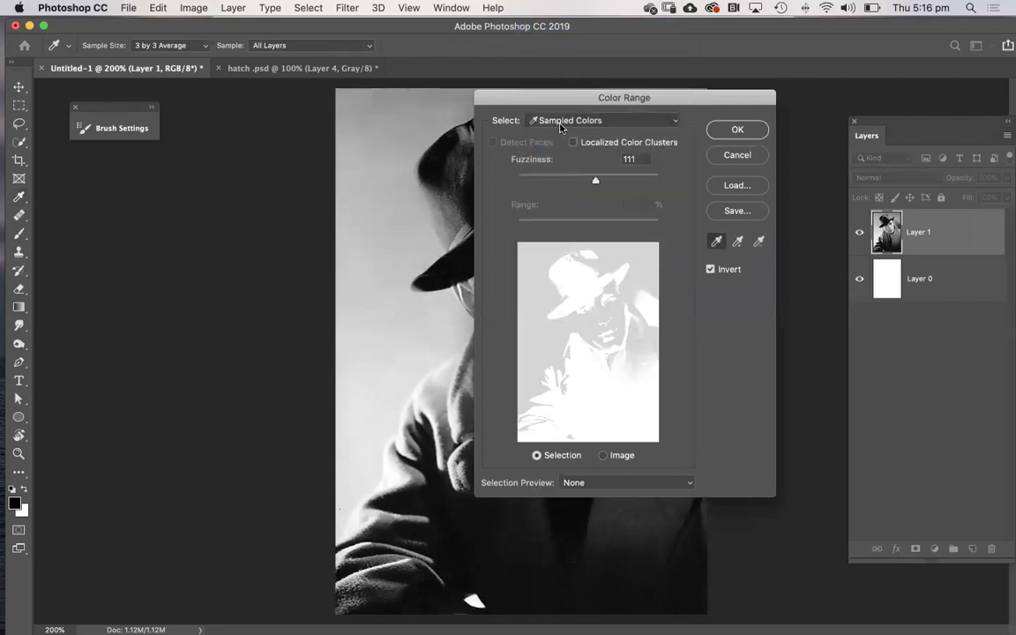
{"action": "left_click", "coordinate": [567, 120]}
{"action": "left_click", "coordinate": [571, 121]}
{"action": "left_click", "coordinate": [572, 121]}
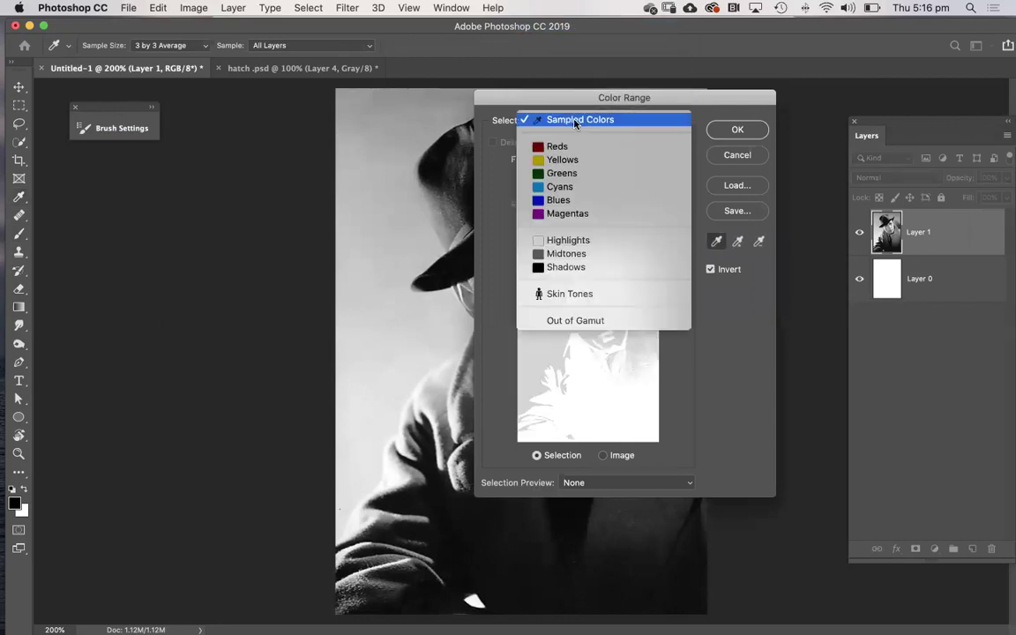
{"action": "left_click", "coordinate": [559, 269]}
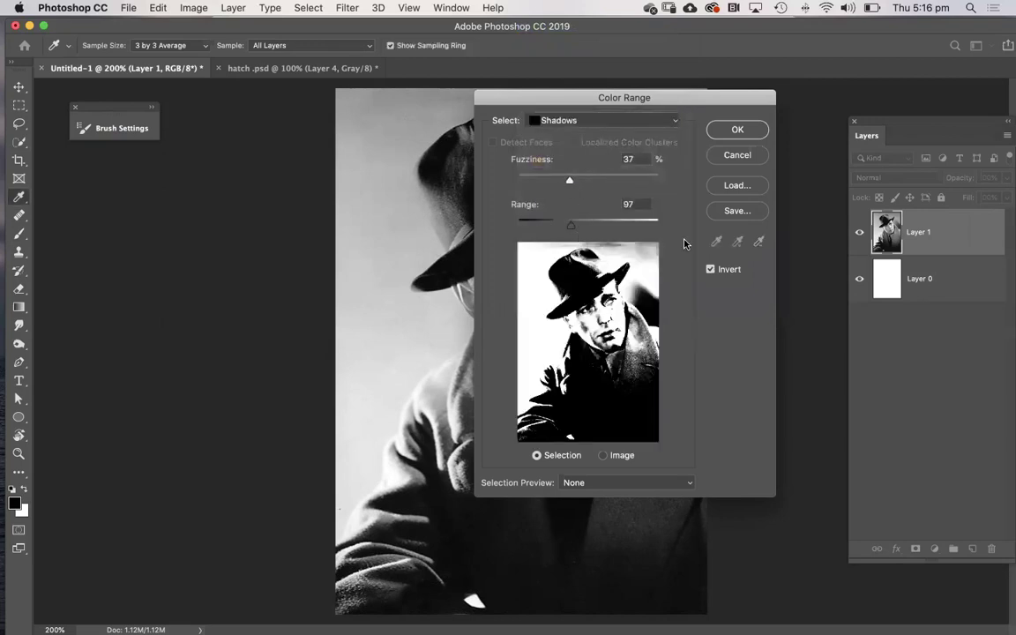
- Compare the Color Range preview as image and as selection, with the shadow selection inverted and not inverted
{"action": "left_click", "coordinate": [603, 455]}
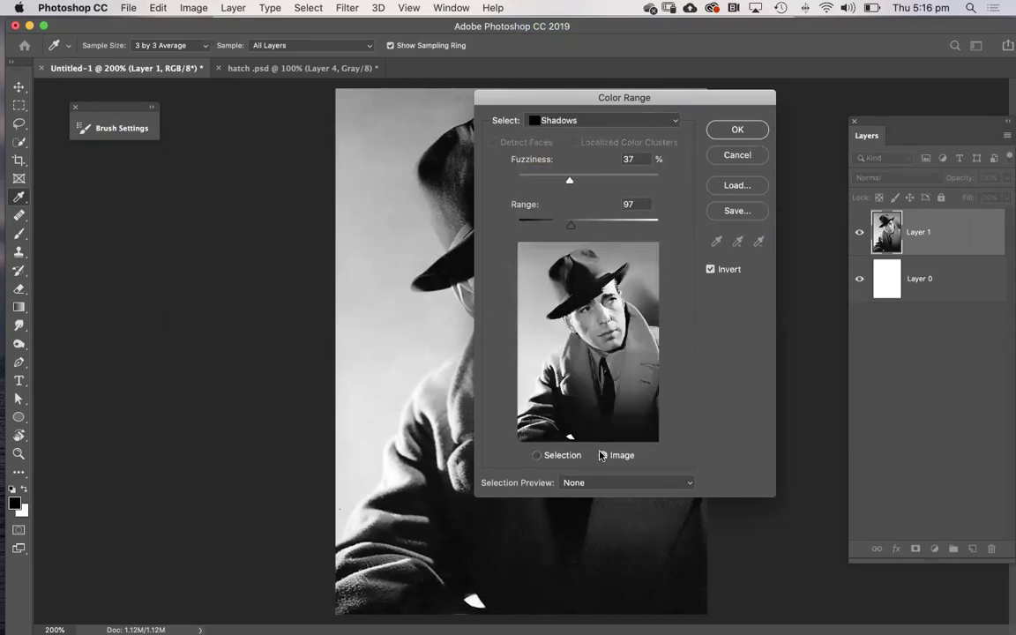
{"action": "left_click", "coordinate": [538, 455]}
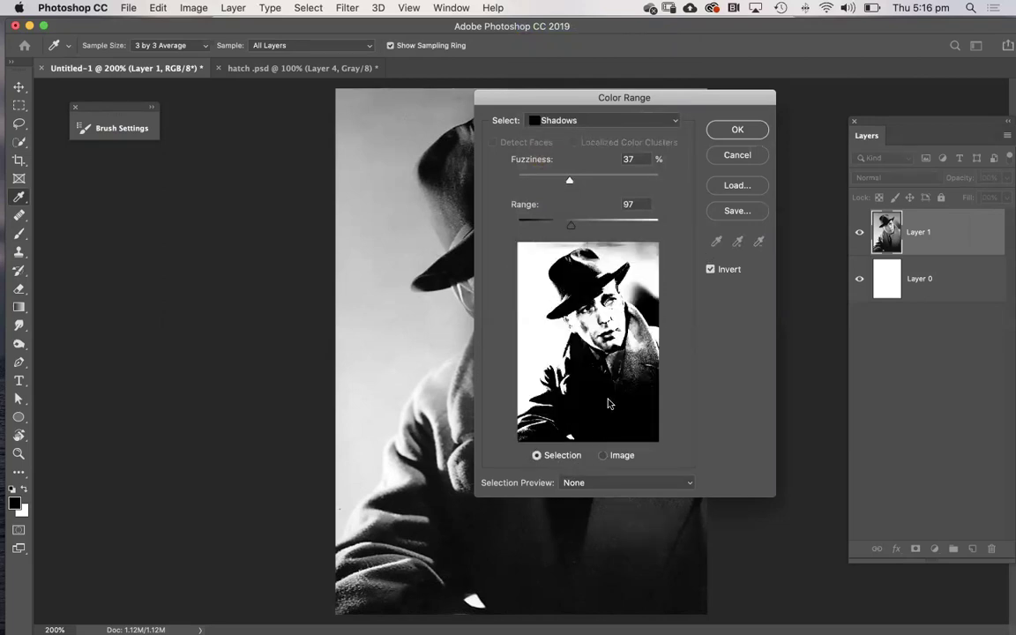
{"action": "left_click", "coordinate": [711, 270]}
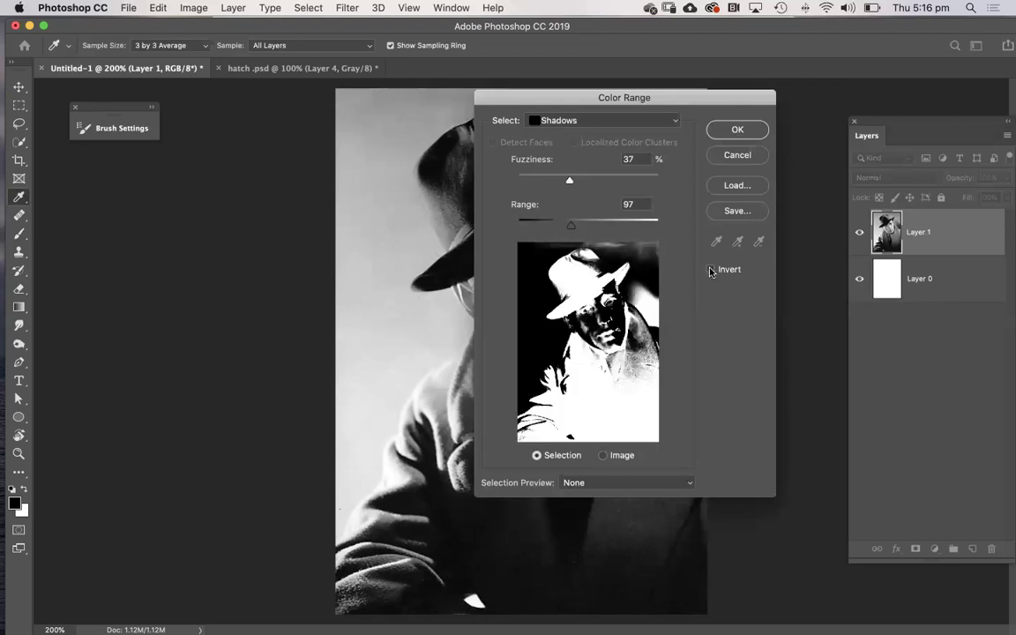
{"action": "left_click", "coordinate": [711, 270]}
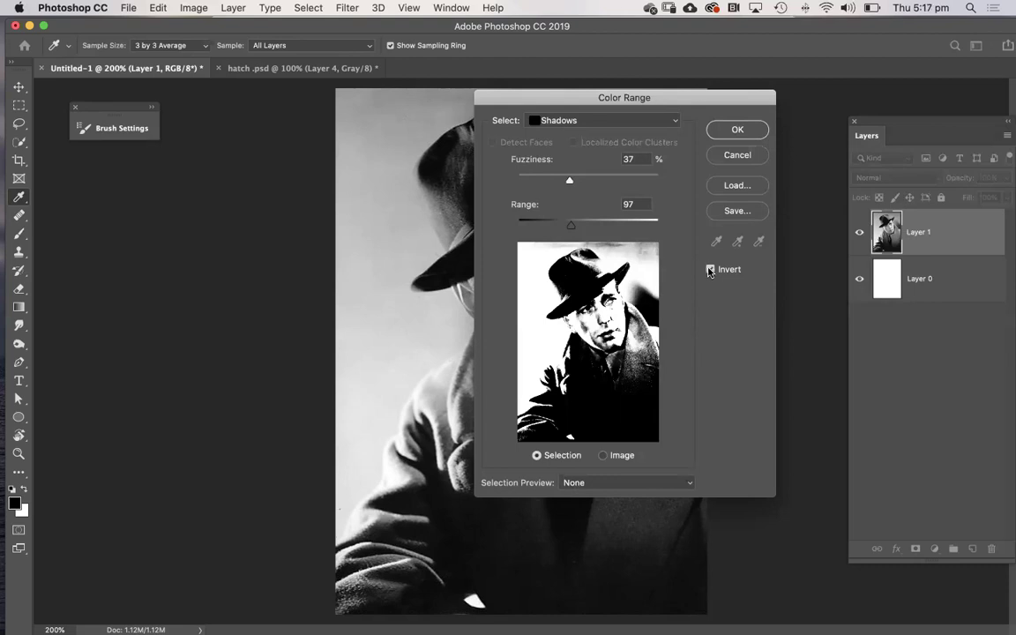
{"action": "left_click", "coordinate": [711, 269]}
{"action": "left_click", "coordinate": [711, 270]}
- Select the portrait's shadows with Fuzziness 52%, Range 98 and Invert switched off
{"action": "mouse_move", "coordinate": [571, 183]}
{"action": "left_mouse_down"}
{"action": "mouse_move", "coordinate": [634, 180]}
{"action": "mouse_move", "coordinate": [556, 179]}
{"action": "mouse_move", "coordinate": [608, 179]}
{"action": "mouse_move", "coordinate": [590, 180]}
{"action": "left_mouse_up"}
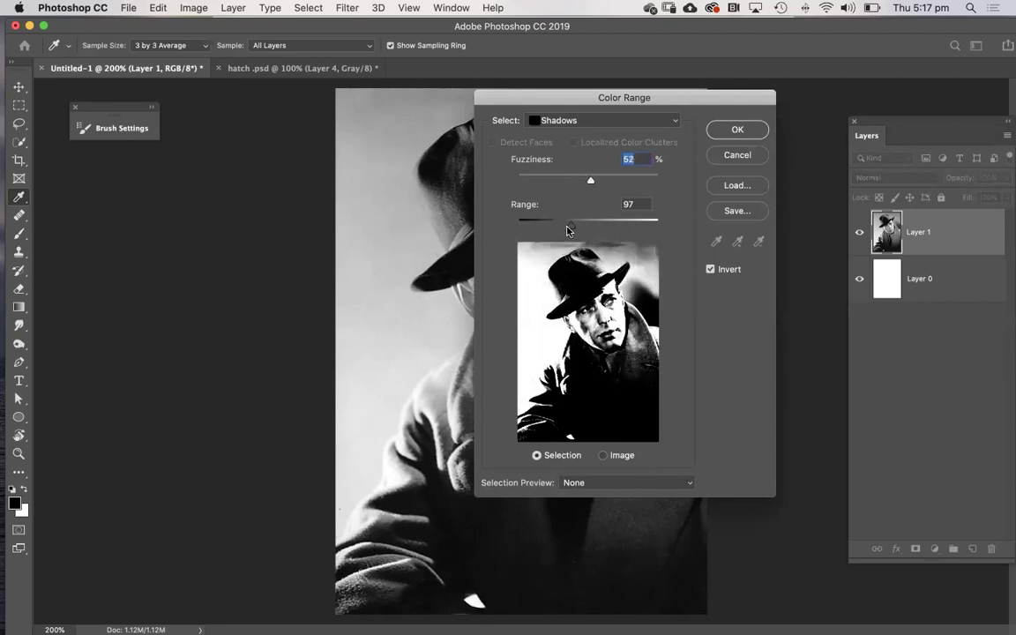
{"action": "left_click_drag", "start_coordinate": [549, 222], "coordinate": [571, 229]}
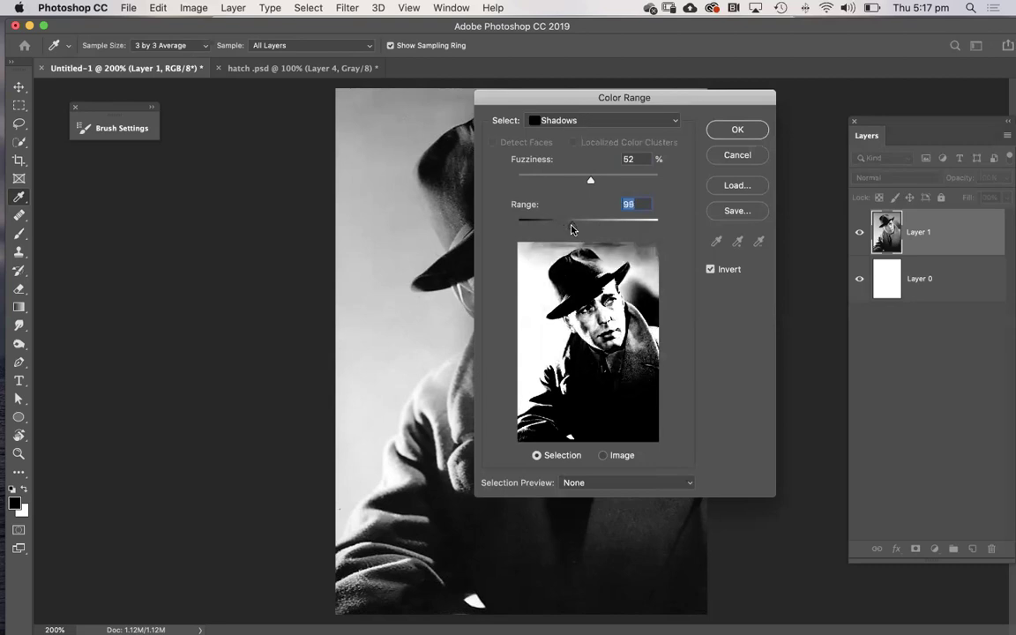
{"action": "left_click", "coordinate": [711, 270]}
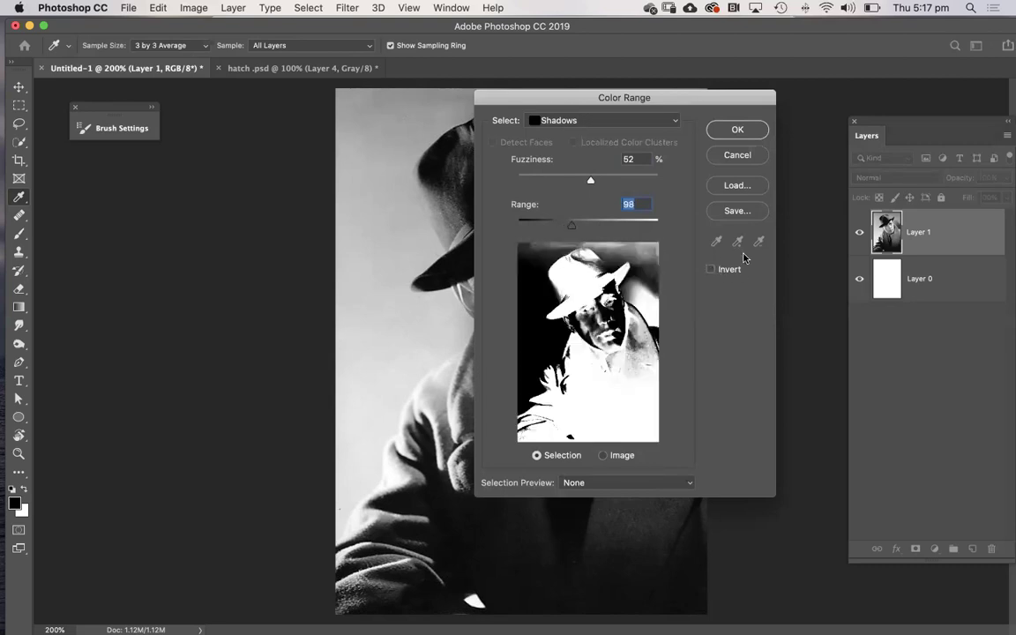
{"action": "left_click", "coordinate": [722, 133]}
- Return to the Brush tool, hide the portrait on Layer 1 and make Layer 0 active with the selection kept
{"action": "key", "text": "b"}
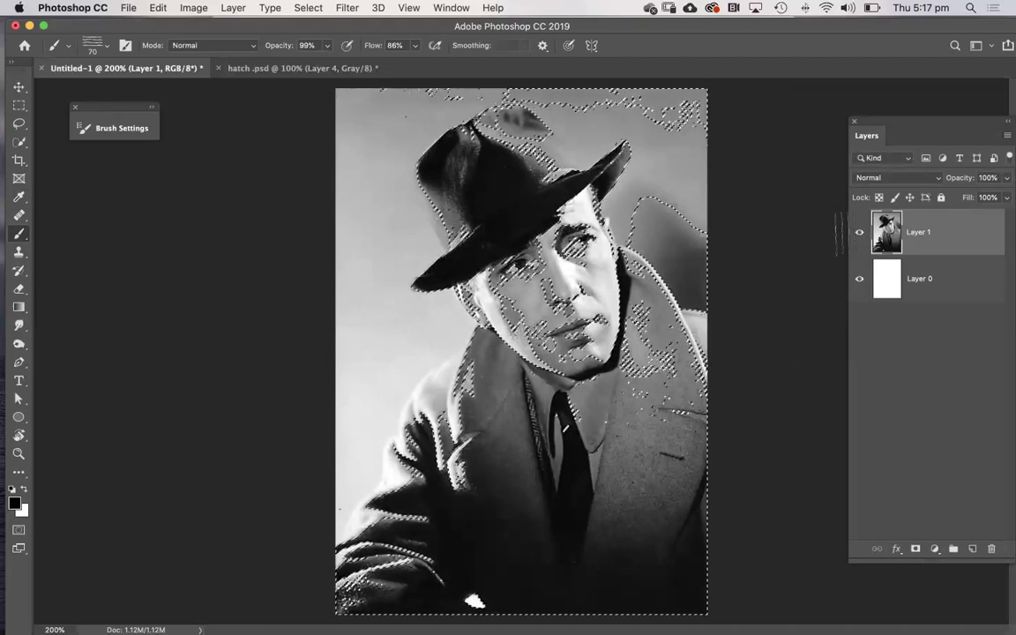
{"action": "left_click", "coordinate": [860, 233]}
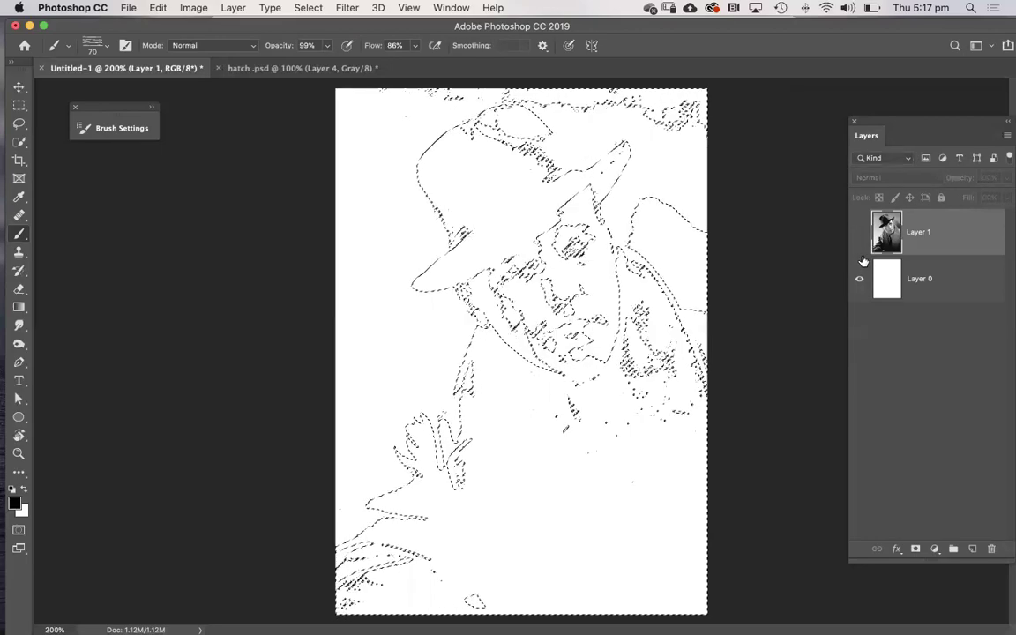
{"action": "left_click", "coordinate": [925, 287]}
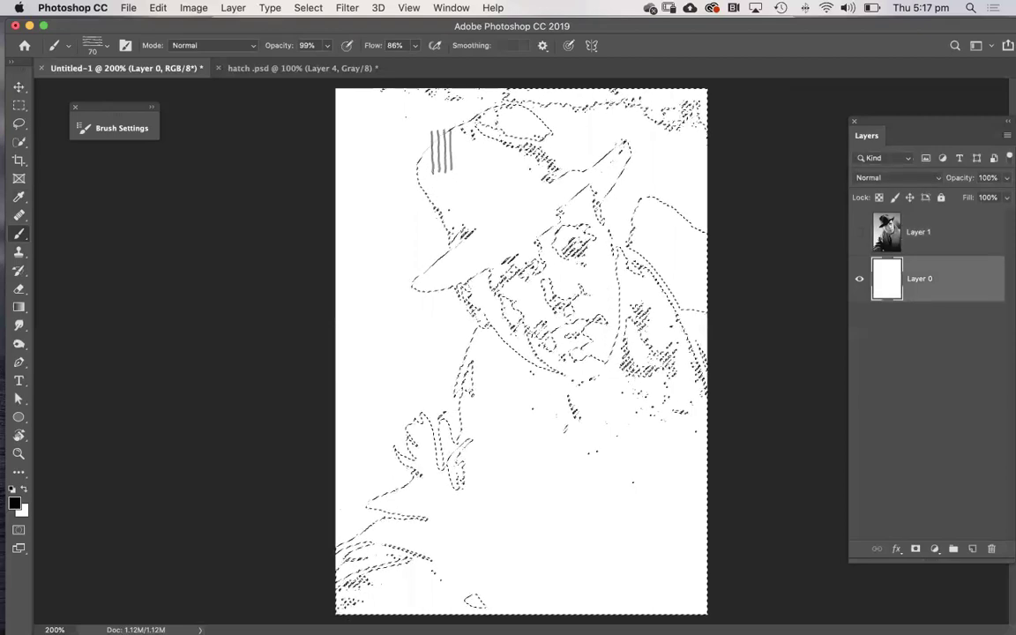
- Build up cross-hatching inside the shadow selection over the hat, face, collar, coat and sleeve with the line brush, reduced to 45 px
{"action": "mouse_move", "coordinate": [415, 194]}
{"action": "left_mouse_down"}
{"action": "mouse_move", "coordinate": [438, 182]}
{"action": "mouse_move", "coordinate": [456, 197]}
{"action": "left_mouse_up"}
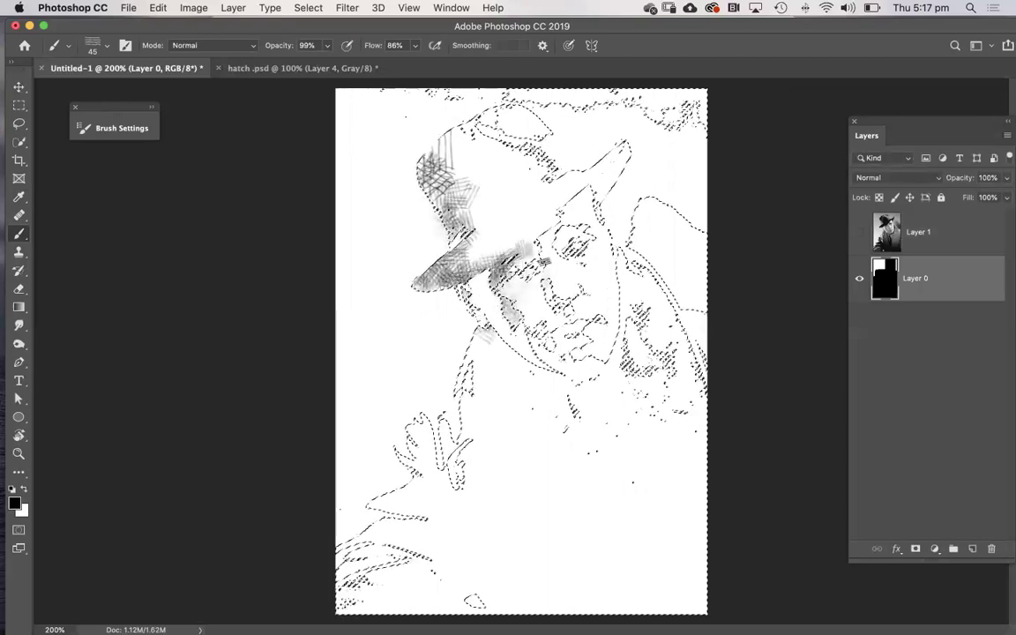
{"action": "left_click_drag", "start_coordinate": [545, 261], "coordinate": [531, 284]}
{"action": "mouse_move", "coordinate": [535, 331]}
{"action": "left_mouse_down"}
{"action": "mouse_move", "coordinate": [540, 360]}
{"action": "mouse_move", "coordinate": [571, 274]}
{"action": "mouse_move", "coordinate": [514, 269]}
{"action": "mouse_move", "coordinate": [572, 237]}
{"action": "mouse_move", "coordinate": [503, 265]}
{"action": "mouse_move", "coordinate": [437, 272]}
{"action": "left_mouse_up"}
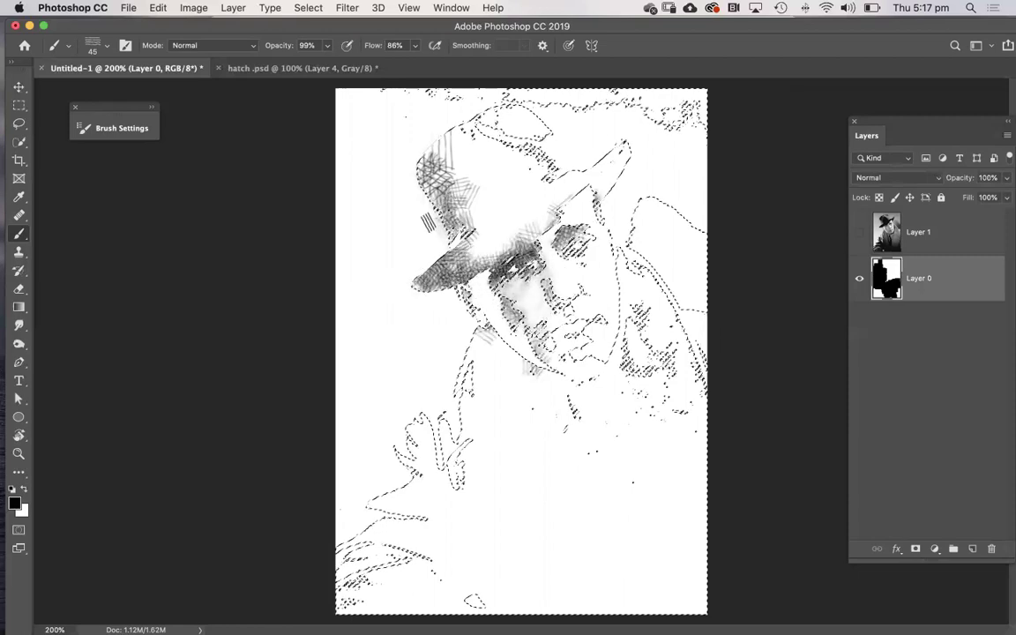
{"action": "mouse_move", "coordinate": [414, 194]}
{"action": "left_mouse_down"}
{"action": "mouse_move", "coordinate": [437, 115]}
{"action": "mouse_move", "coordinate": [490, 119]}
{"action": "mouse_move", "coordinate": [521, 177]}
{"action": "mouse_move", "coordinate": [621, 159]}
{"action": "mouse_move", "coordinate": [580, 237]}
{"action": "mouse_move", "coordinate": [644, 268]}
{"action": "mouse_move", "coordinate": [637, 311]}
{"action": "mouse_move", "coordinate": [571, 443]}
{"action": "mouse_move", "coordinate": [480, 357]}
{"action": "mouse_move", "coordinate": [433, 331]}
{"action": "mouse_move", "coordinate": [437, 313]}
{"action": "mouse_move", "coordinate": [458, 393]}
{"action": "mouse_move", "coordinate": [432, 335]}
{"action": "mouse_move", "coordinate": [424, 405]}
{"action": "mouse_move", "coordinate": [486, 415]}
{"action": "mouse_move", "coordinate": [379, 415]}
{"action": "mouse_move", "coordinate": [415, 468]}
{"action": "mouse_move", "coordinate": [405, 503]}
{"action": "mouse_move", "coordinate": [481, 500]}
{"action": "mouse_move", "coordinate": [481, 476]}
{"action": "mouse_move", "coordinate": [383, 525]}
{"action": "mouse_move", "coordinate": [402, 506]}
{"action": "left_mouse_up"}
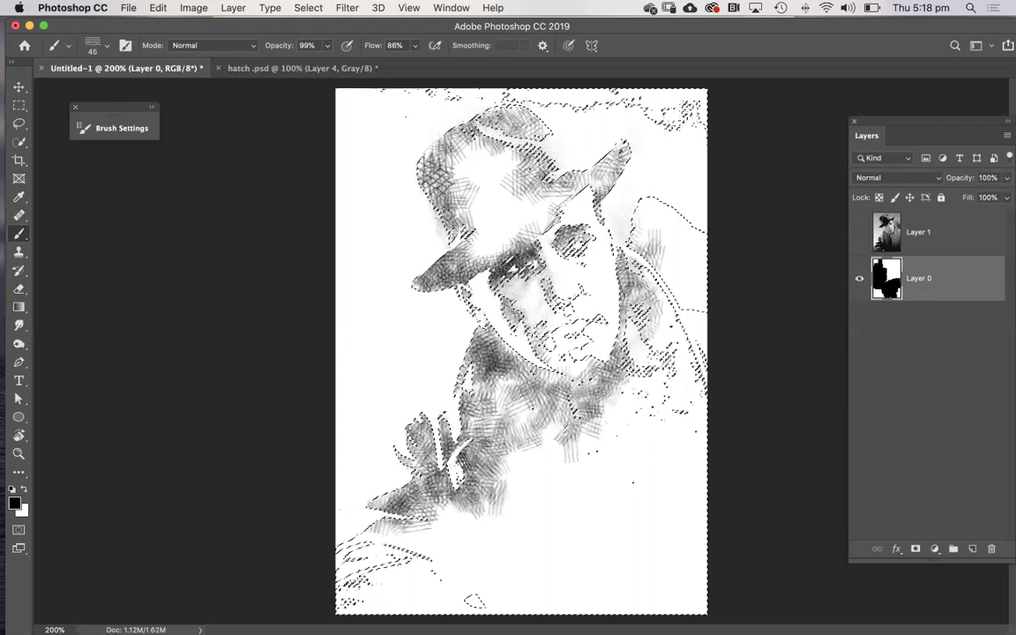
{"action": "mouse_move", "coordinate": [534, 328]}
{"action": "left_mouse_down"}
{"action": "mouse_move", "coordinate": [569, 334]}
{"action": "mouse_move", "coordinate": [547, 340]}
{"action": "mouse_move", "coordinate": [565, 342]}
{"action": "mouse_move", "coordinate": [494, 304]}
{"action": "mouse_move", "coordinate": [501, 257]}
{"action": "mouse_move", "coordinate": [430, 271]}
{"action": "mouse_move", "coordinate": [447, 215]}
{"action": "mouse_move", "coordinate": [432, 163]}
{"action": "mouse_move", "coordinate": [453, 100]}
{"action": "mouse_move", "coordinate": [480, 112]}
{"action": "mouse_move", "coordinate": [523, 100]}
{"action": "mouse_move", "coordinate": [525, 124]}
{"action": "mouse_move", "coordinate": [558, 151]}
{"action": "mouse_move", "coordinate": [526, 227]}
{"action": "mouse_move", "coordinate": [397, 248]}
{"action": "mouse_move", "coordinate": [410, 233]}
{"action": "left_mouse_up"}
{"action": "mouse_move", "coordinate": [455, 262]}
{"action": "left_mouse_down"}
{"action": "mouse_move", "coordinate": [612, 180]}
{"action": "mouse_move", "coordinate": [603, 183]}
{"action": "mouse_move", "coordinate": [624, 229]}
{"action": "mouse_move", "coordinate": [661, 243]}
{"action": "mouse_move", "coordinate": [650, 270]}
{"action": "mouse_move", "coordinate": [672, 288]}
{"action": "mouse_move", "coordinate": [628, 330]}
{"action": "mouse_move", "coordinate": [643, 318]}
{"action": "left_mouse_up"}
{"action": "mouse_move", "coordinate": [578, 296]}
{"action": "left_mouse_down"}
{"action": "mouse_move", "coordinate": [538, 335]}
{"action": "mouse_move", "coordinate": [503, 331]}
{"action": "mouse_move", "coordinate": [490, 300]}
{"action": "mouse_move", "coordinate": [505, 265]}
{"action": "mouse_move", "coordinate": [487, 248]}
{"action": "left_mouse_up"}
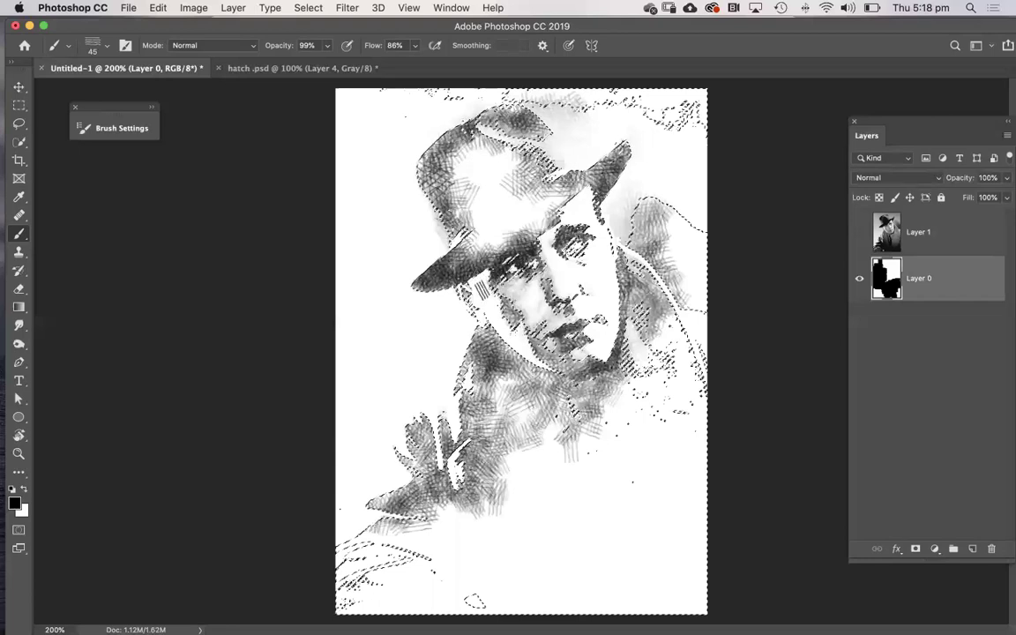
{"action": "mouse_move", "coordinate": [481, 309]}
{"action": "left_mouse_down"}
{"action": "mouse_move", "coordinate": [404, 243]}
{"action": "mouse_move", "coordinate": [440, 161]}
{"action": "mouse_move", "coordinate": [477, 240]}
{"action": "left_mouse_up"}
{"action": "mouse_move", "coordinate": [527, 343]}
{"action": "left_mouse_down"}
{"action": "mouse_move", "coordinate": [560, 380]}
{"action": "mouse_move", "coordinate": [565, 428]}
{"action": "mouse_move", "coordinate": [590, 471]}
{"action": "mouse_move", "coordinate": [540, 422]}
{"action": "mouse_move", "coordinate": [498, 414]}
{"action": "mouse_move", "coordinate": [499, 397]}
{"action": "mouse_move", "coordinate": [547, 390]}
{"action": "left_mouse_up"}
{"action": "mouse_move", "coordinate": [519, 354]}
{"action": "left_mouse_down"}
{"action": "mouse_move", "coordinate": [449, 341]}
{"action": "mouse_move", "coordinate": [433, 386]}
{"action": "mouse_move", "coordinate": [445, 353]}
{"action": "mouse_move", "coordinate": [428, 326]}
{"action": "mouse_move", "coordinate": [420, 335]}
{"action": "mouse_move", "coordinate": [432, 467]}
{"action": "mouse_move", "coordinate": [454, 459]}
{"action": "mouse_move", "coordinate": [486, 379]}
{"action": "mouse_move", "coordinate": [476, 247]}
{"action": "mouse_move", "coordinate": [565, 242]}
{"action": "mouse_move", "coordinate": [593, 309]}
{"action": "mouse_move", "coordinate": [578, 389]}
{"action": "mouse_move", "coordinate": [595, 397]}
{"action": "mouse_move", "coordinate": [583, 394]}
{"action": "left_mouse_up"}
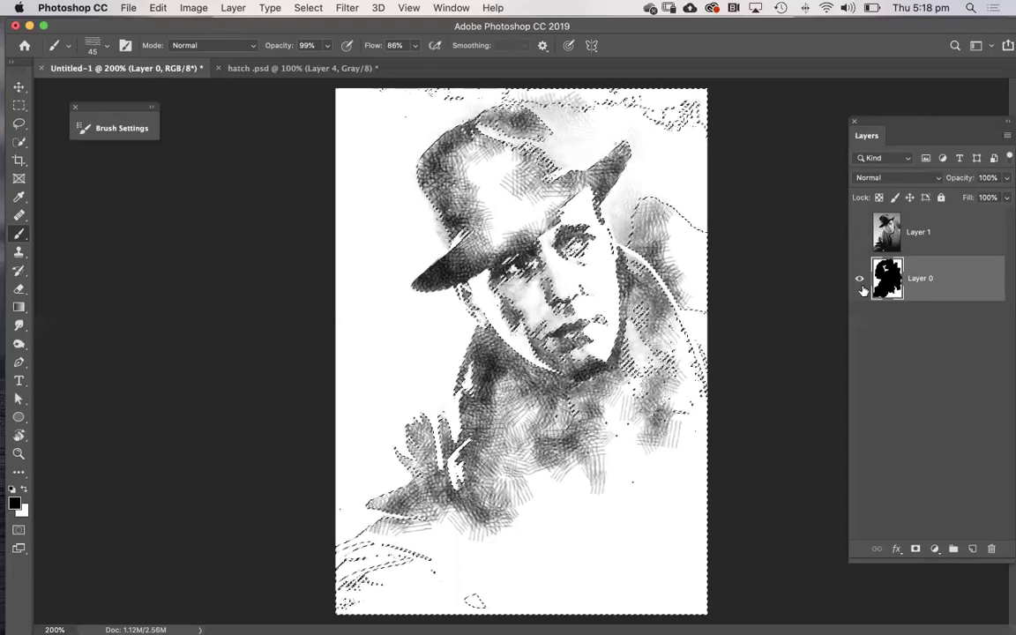
- Deselect the shadow selection and inspect the hatched portrait up close
{"action": "key", "text": "super+d"}
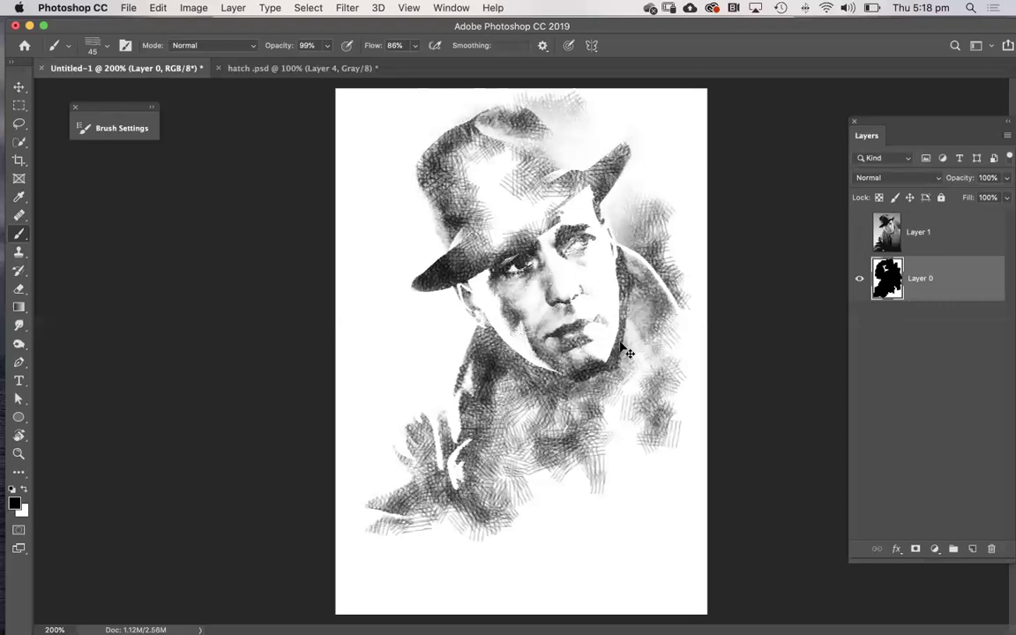
{"action": "key", "text": "super+plus"}
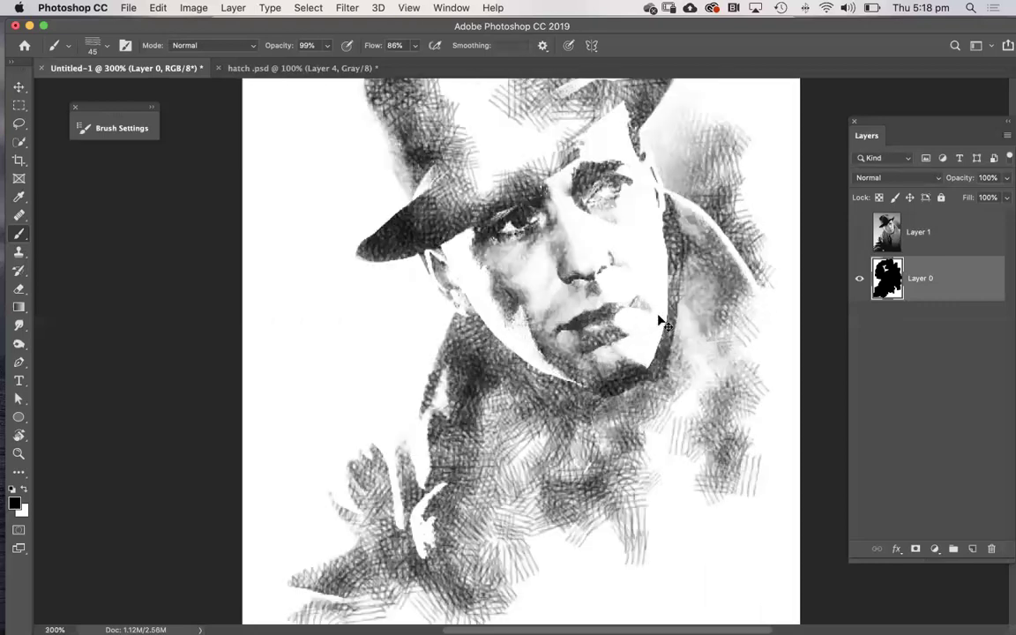
{"action": "key", "text": "super+minus"}
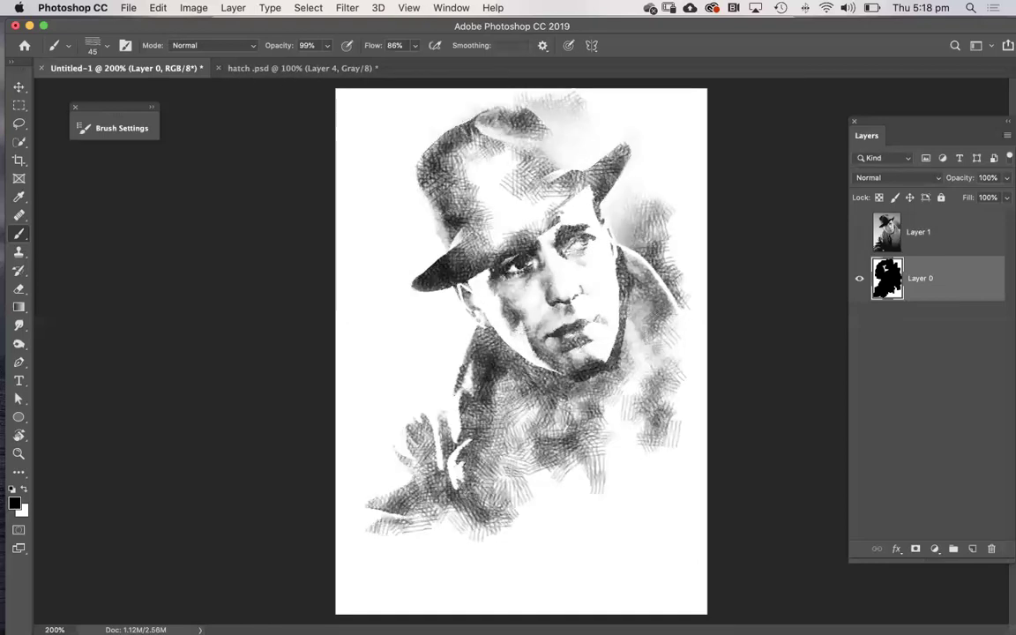